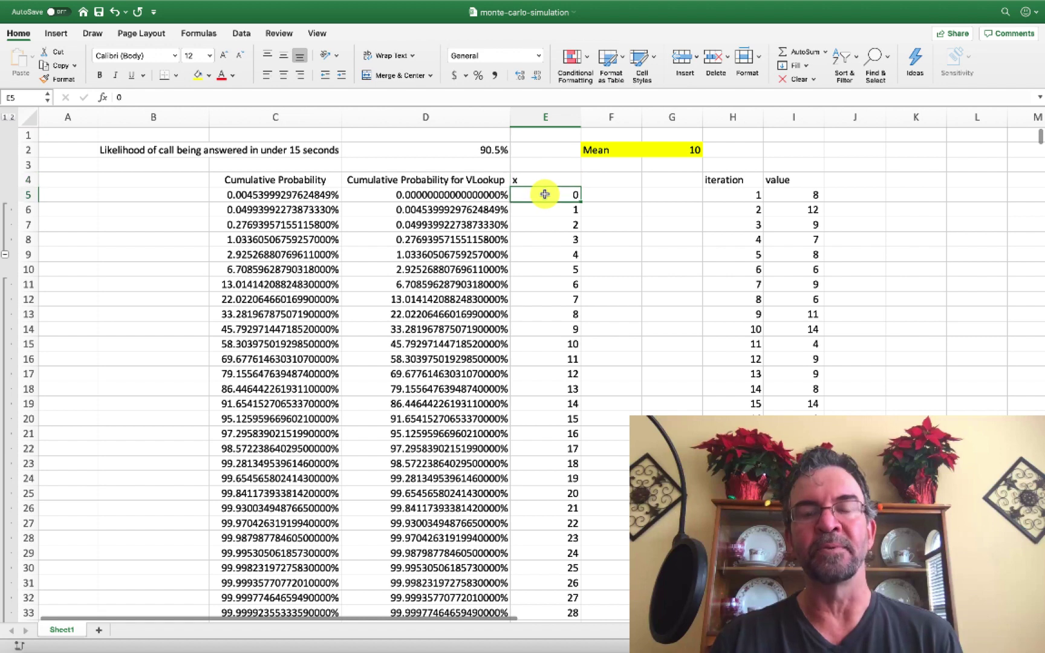
# - Rename the x column header in E4 to 'Count Data'
pyautogui.click(532, 181)
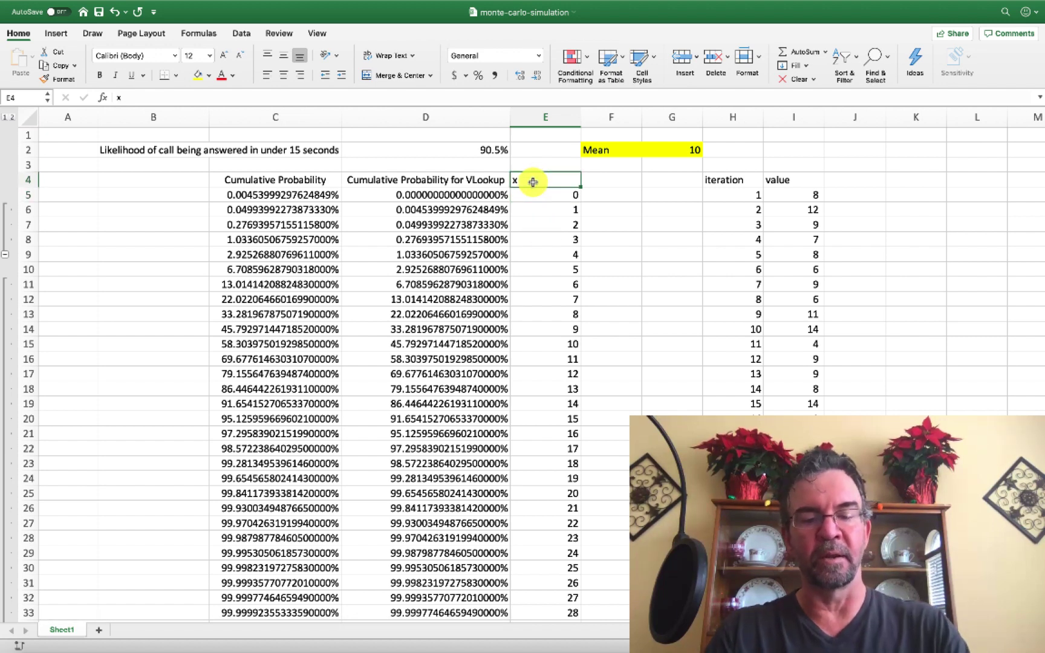
pyautogui.write('Count Data')
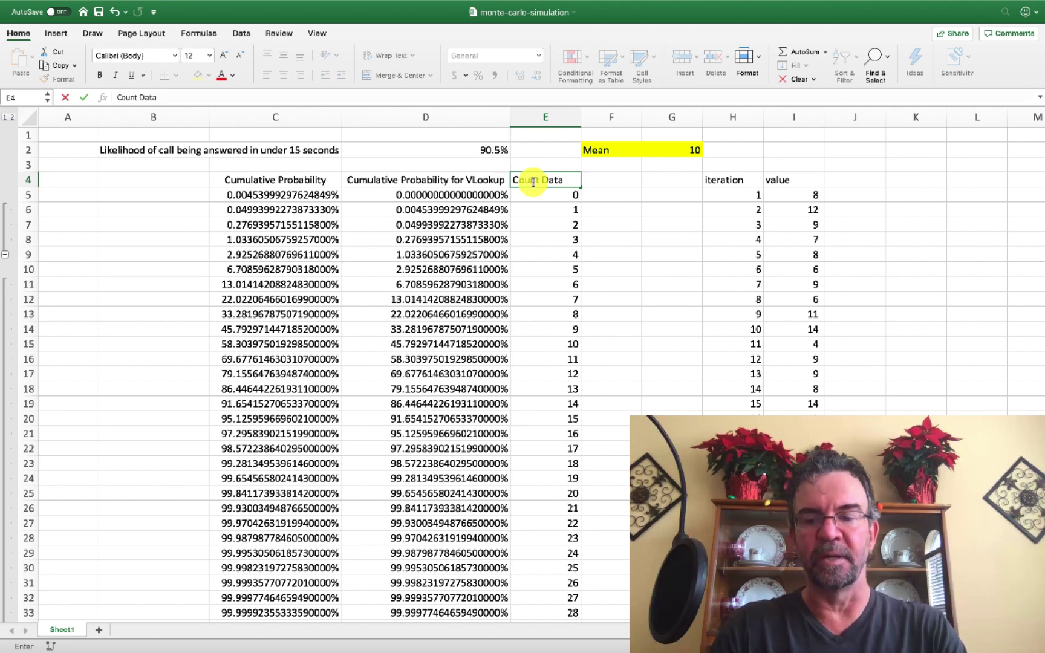
pyautogui.press('Return')
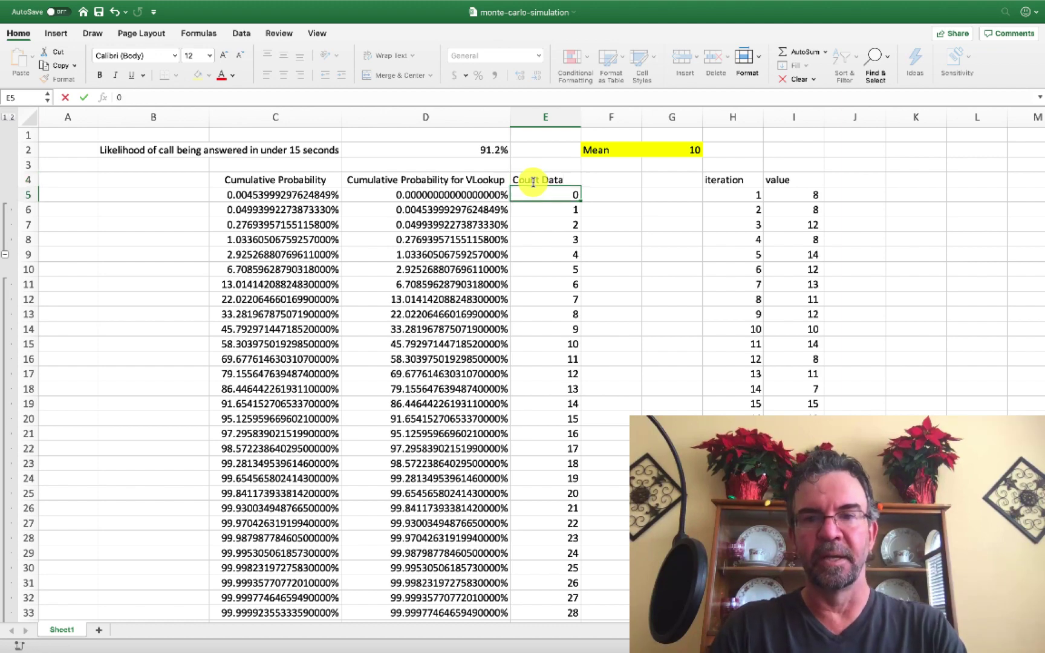
# - Check that the Count Data values end at 45 in E50
pyautogui.press('Down')
pyautogui.press('Down')
pyautogui.press('Down')
pyautogui.press('Down')
pyautogui.press('Down')
pyautogui.press('Down')
pyautogui.press('Down')
pyautogui.press('Down')
pyautogui.press('Down')
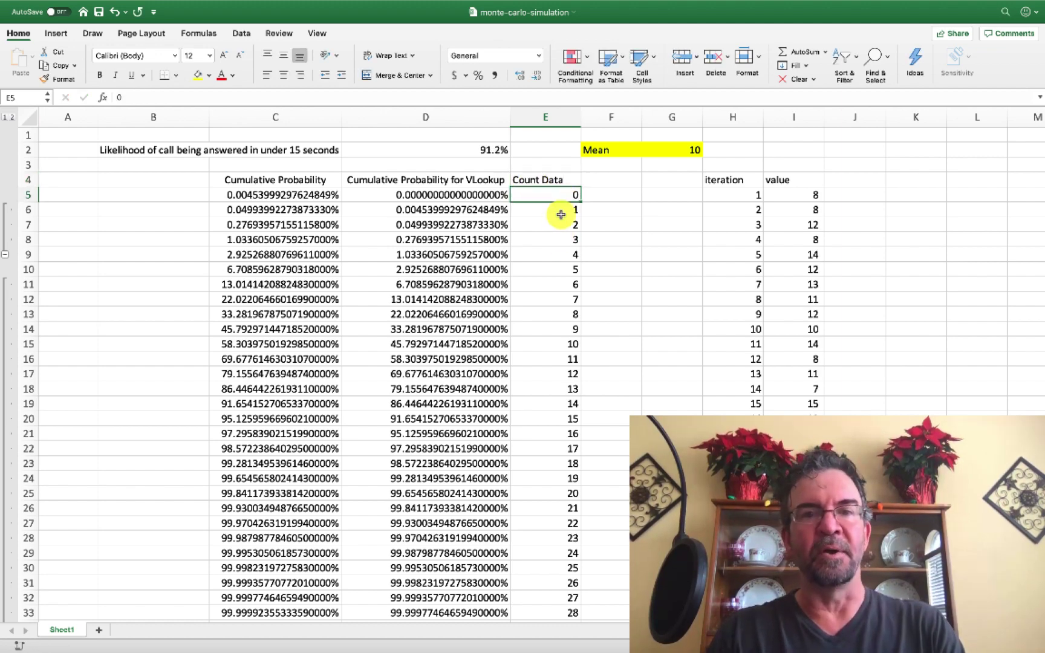
pyautogui.scroll(-10, 561, 336)
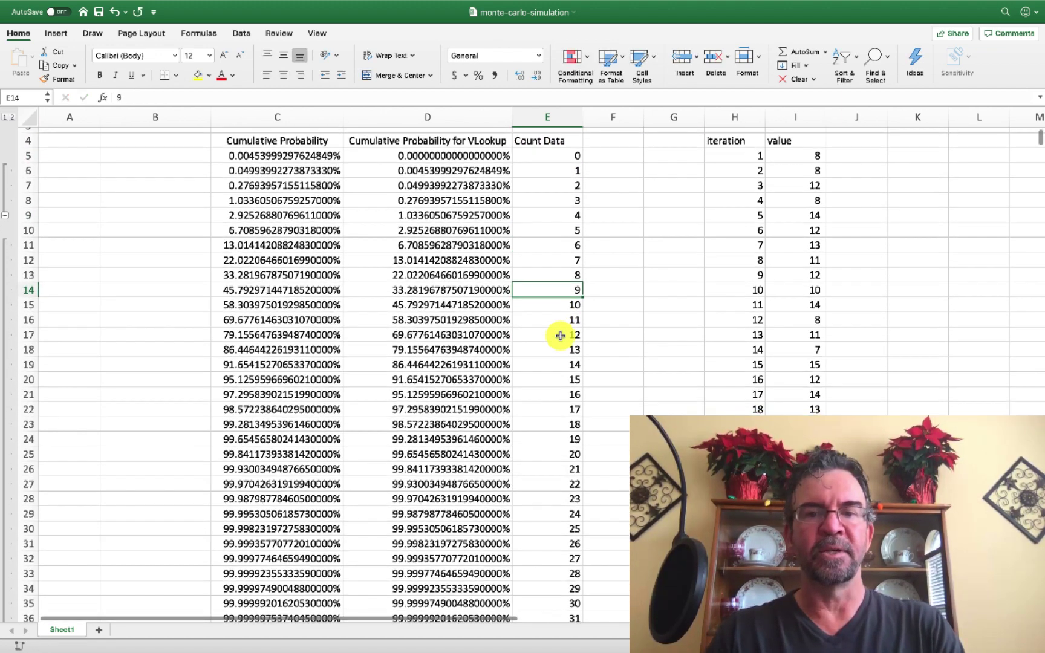
pyautogui.scroll(-3, 561, 335)
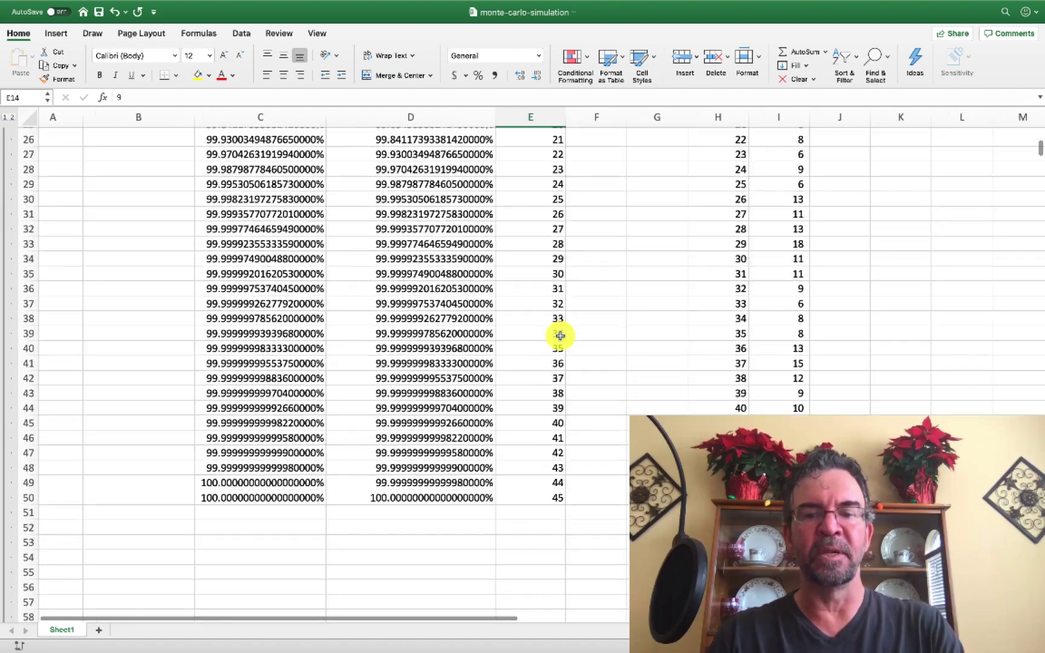
pyautogui.click(541, 497)
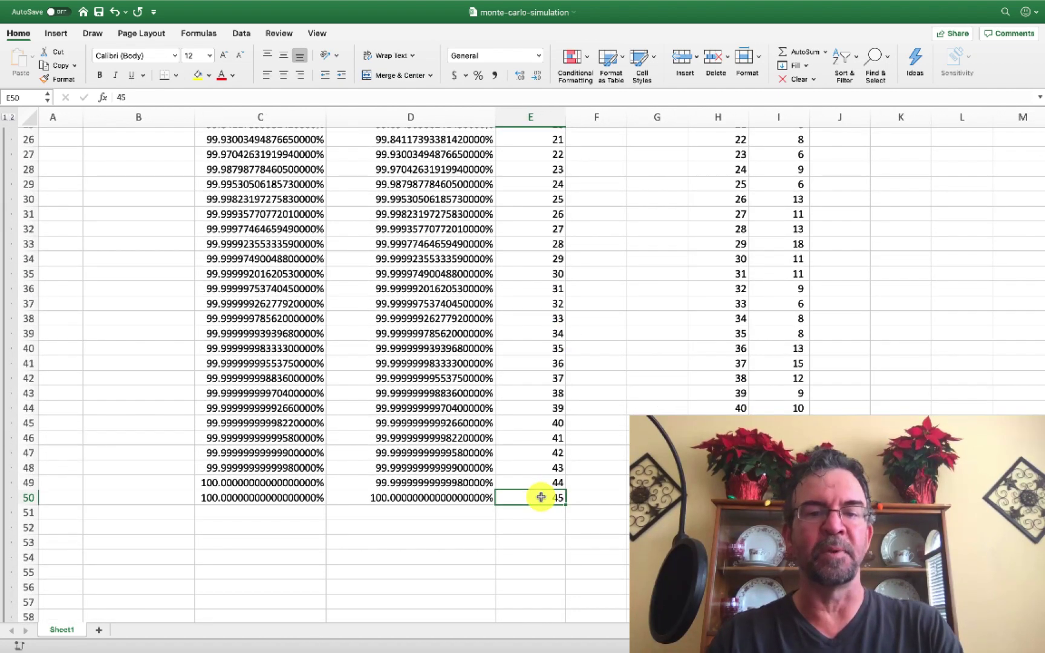
pyautogui.scroll(12, 534, 322)
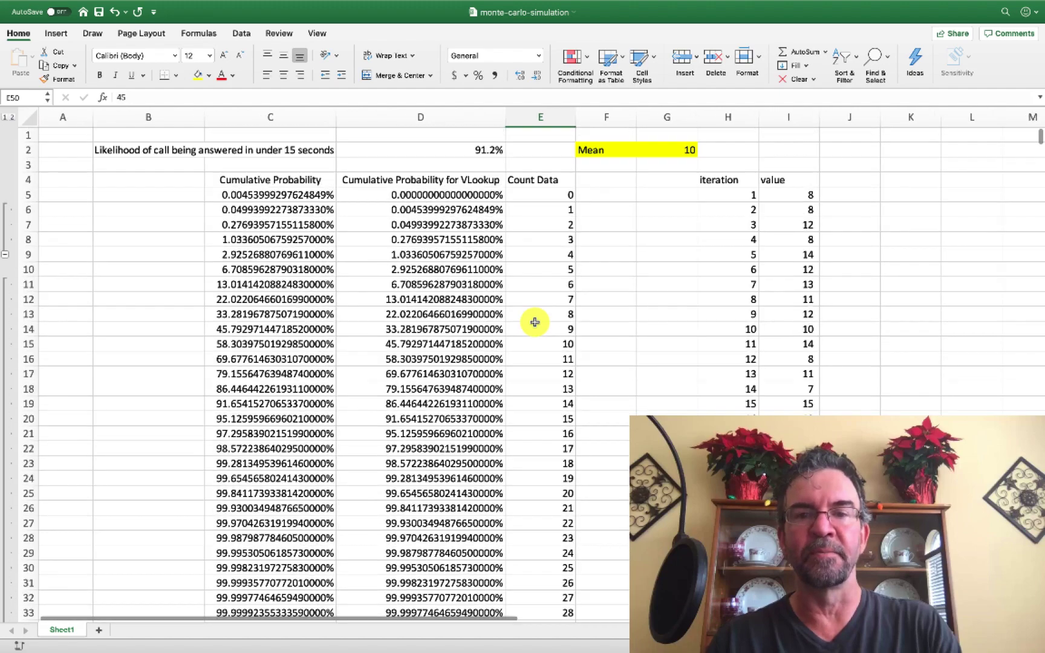
# - Edit C5 in-cell to show its =POISSON.DIST(E5,$G$2,TRUE) formula
pyautogui.click(286, 193)
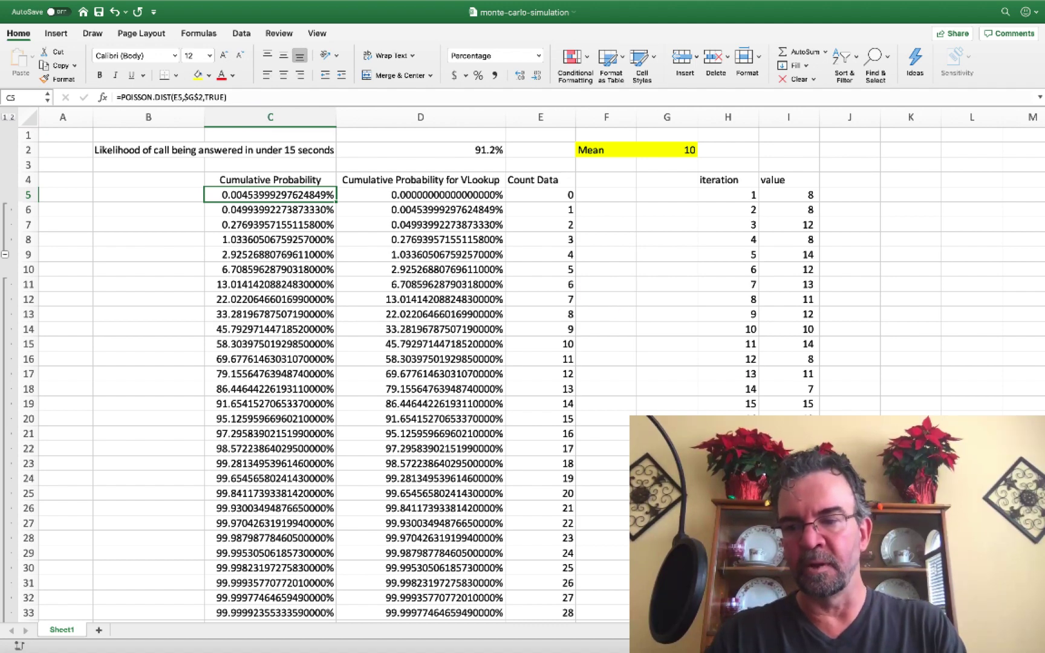
pyautogui.scroll(3, 386, 302)
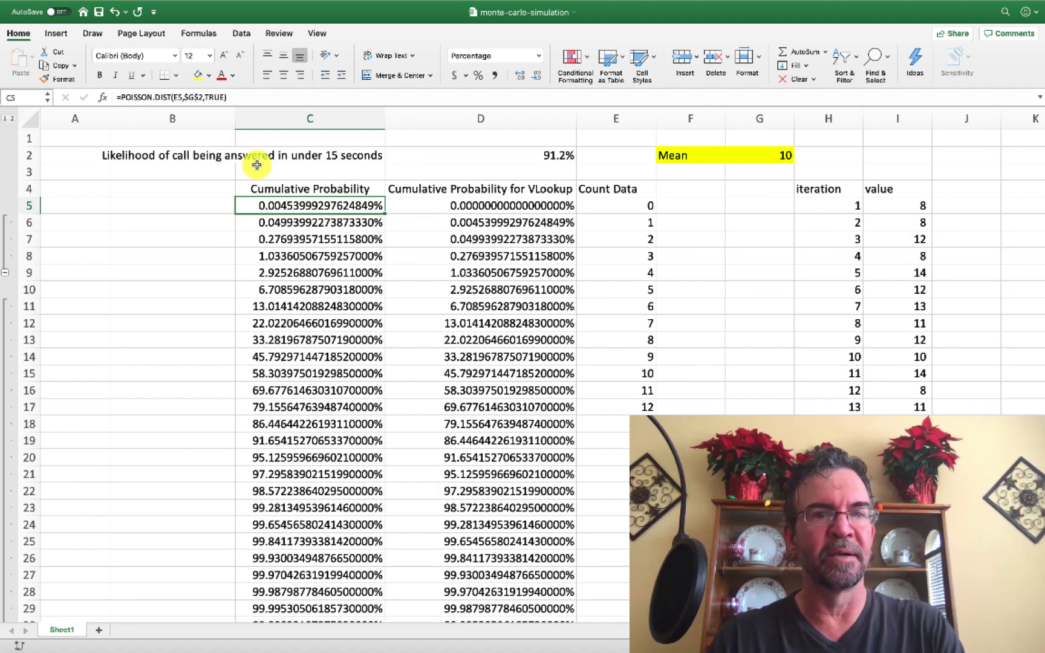
pyautogui.doubleClick(289, 208)
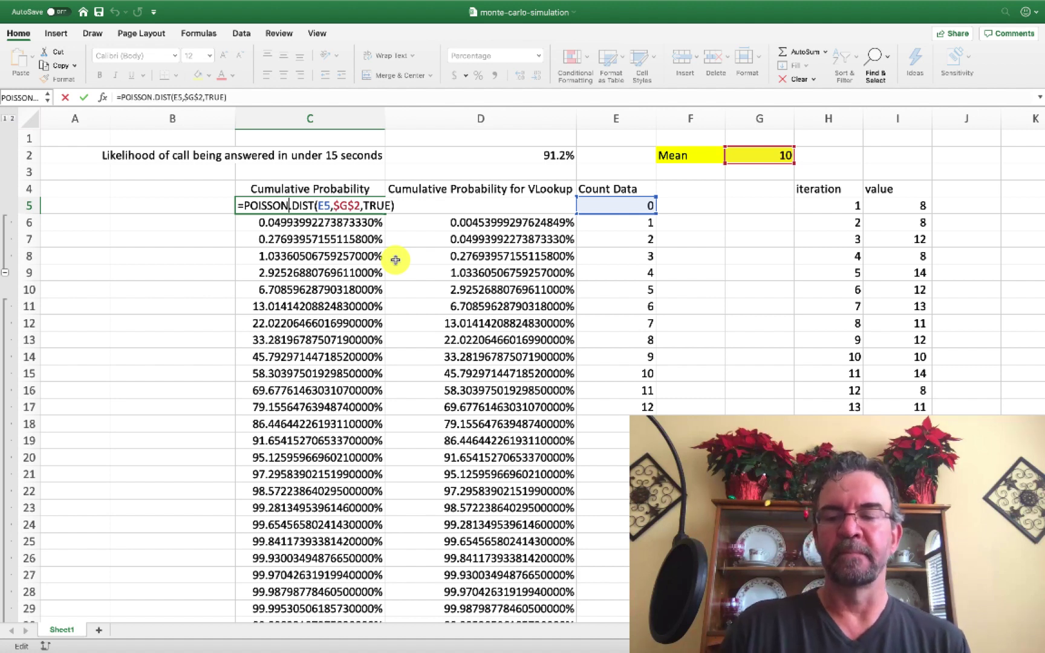
pyautogui.press('Return')
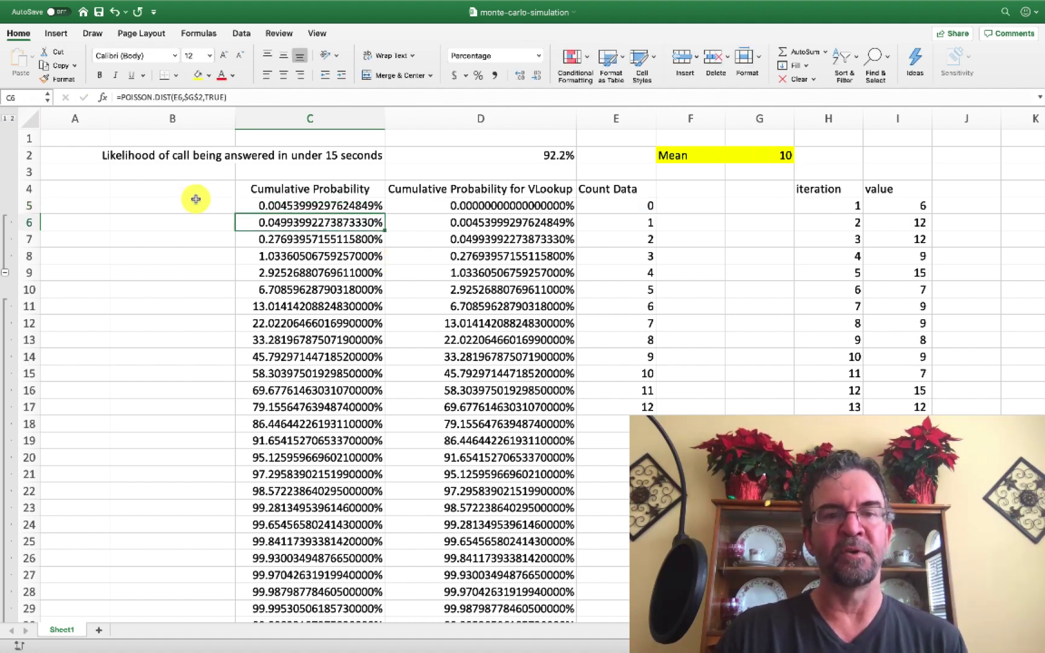
pyautogui.click(190, 205)
pyautogui.write('=')
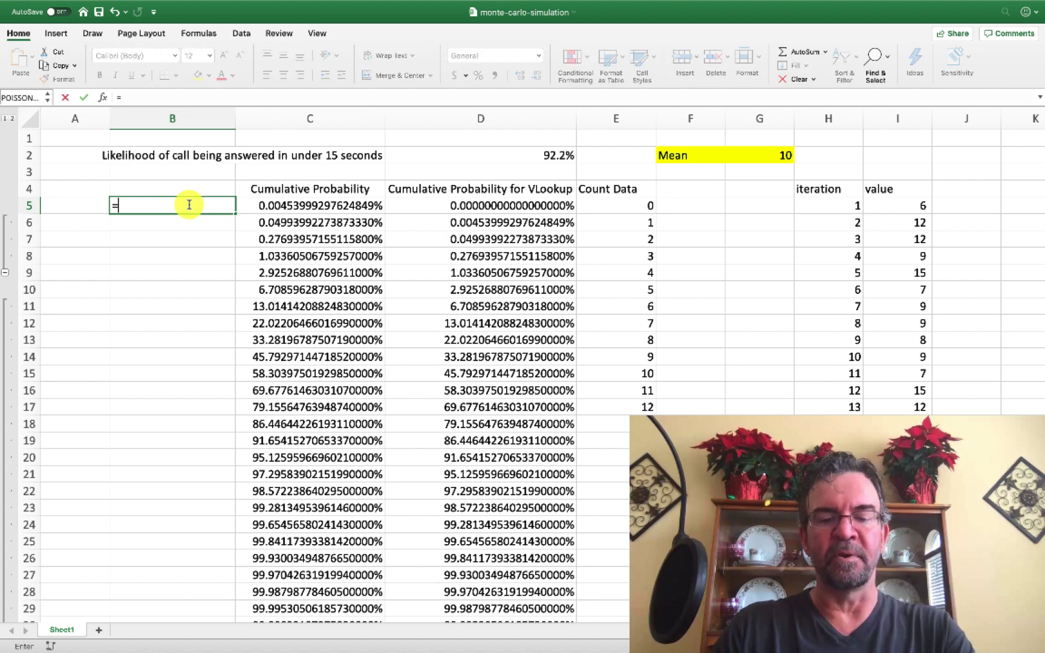
pyautogui.write('poi')
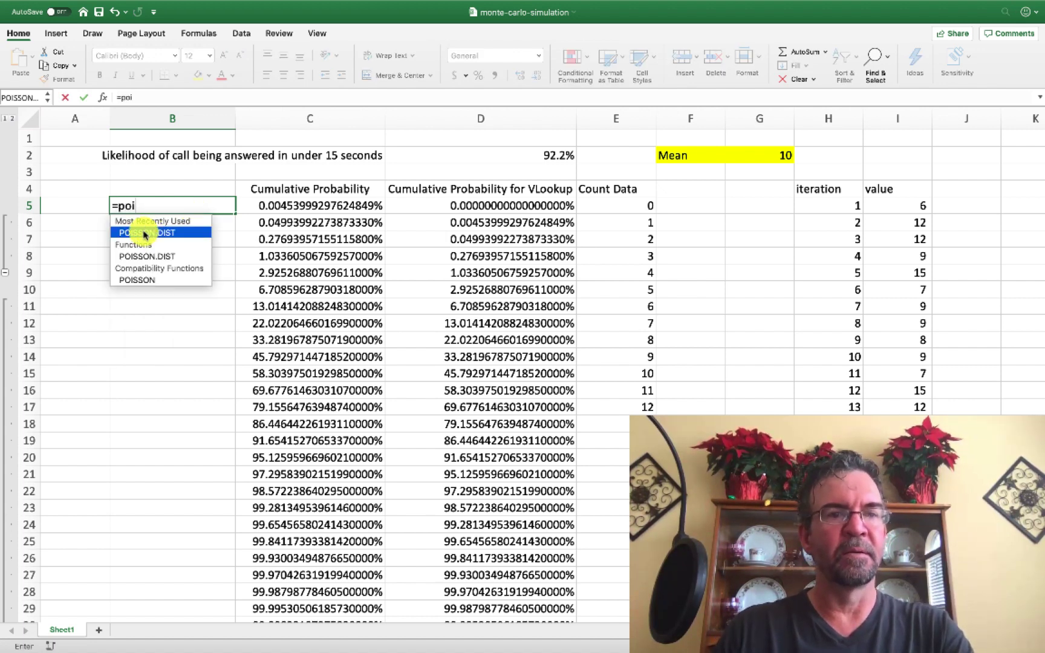
pyautogui.doubleClick(153, 232)
pyautogui.click(180, 97)
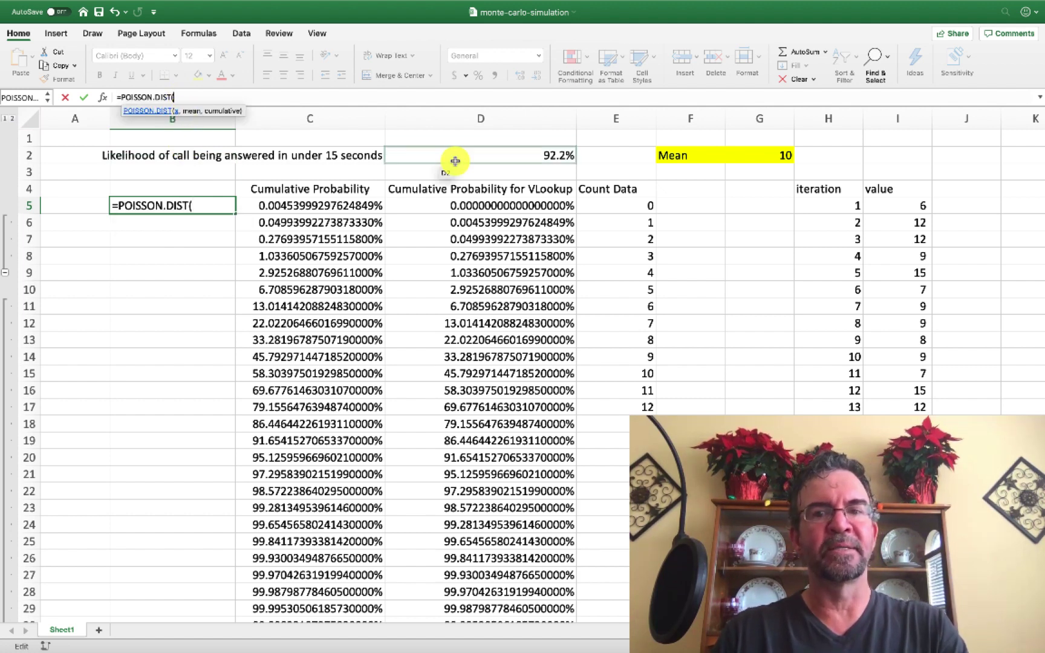
pyautogui.click(638, 205)
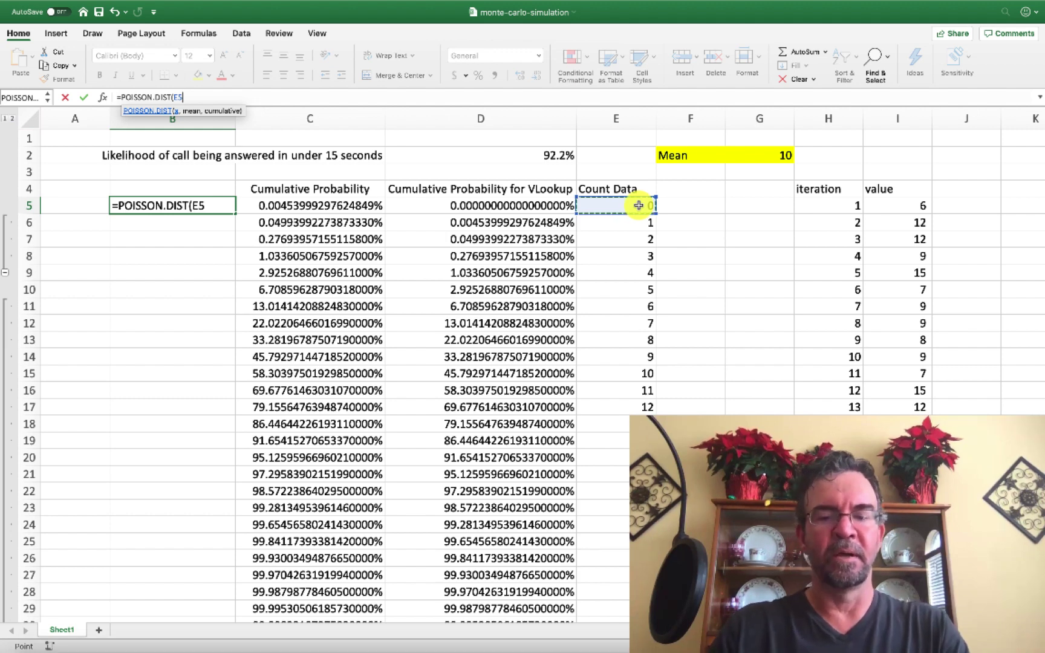
pyautogui.write(',')
pyautogui.click(730, 151)
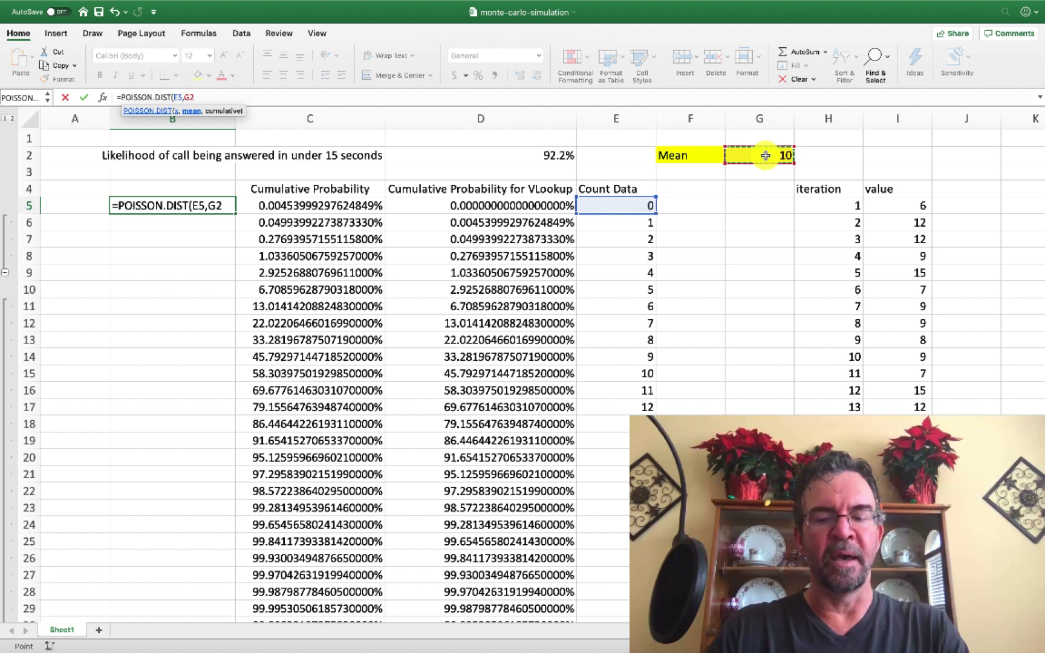
pyautogui.write(',TRUE)')
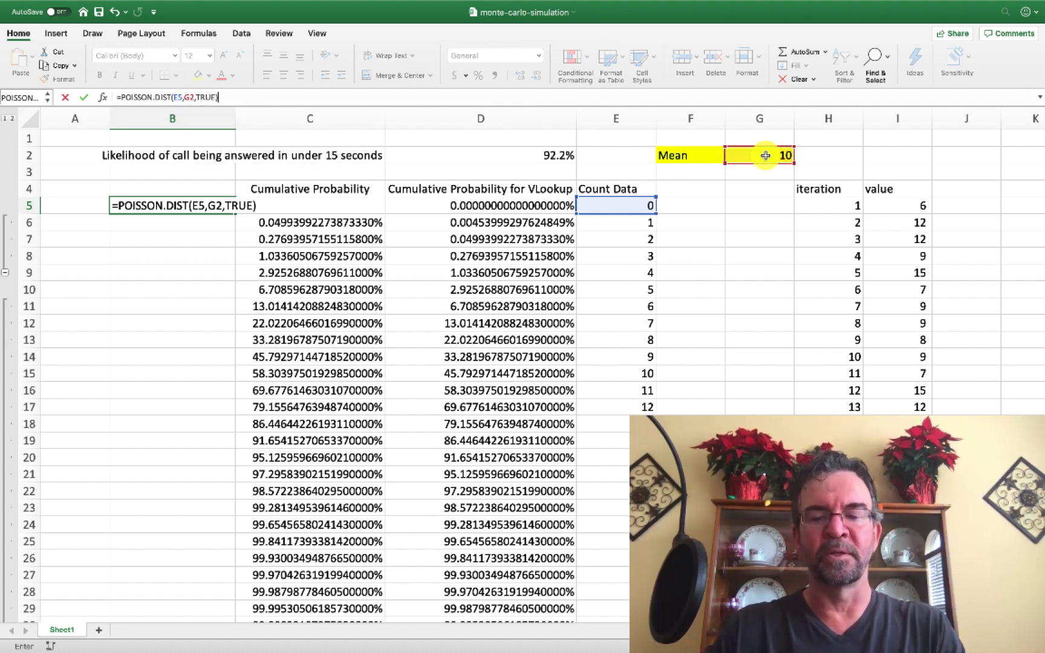
pyautogui.press('BackSpace')
pyautogui.press('BackSpace')
pyautogui.press('BackSpace')
pyautogui.press('BackSpace')
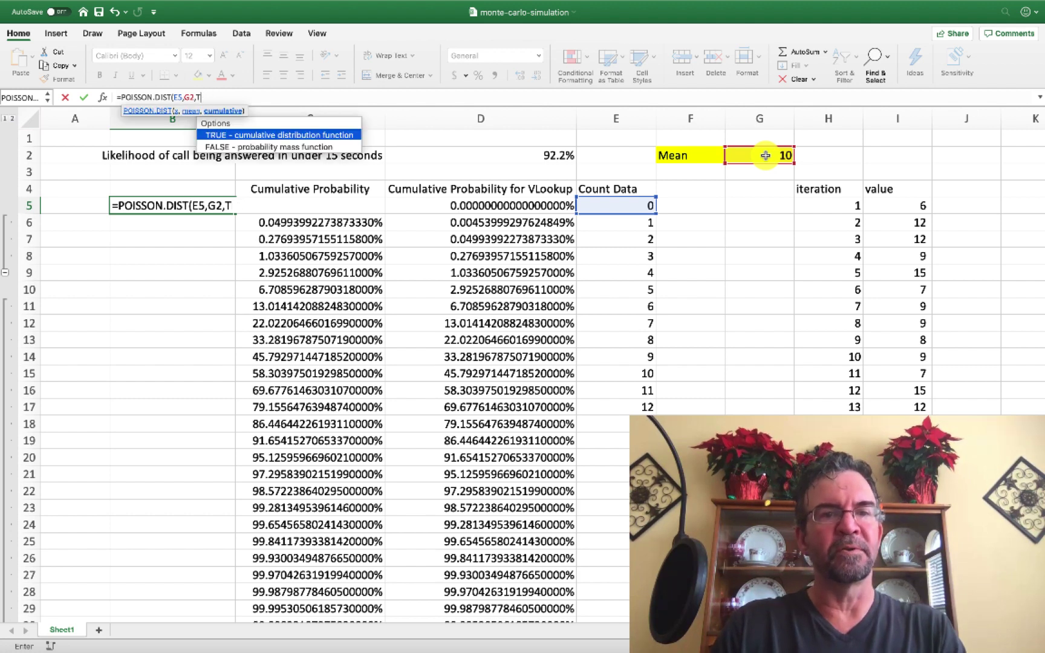
pyautogui.write('FA')
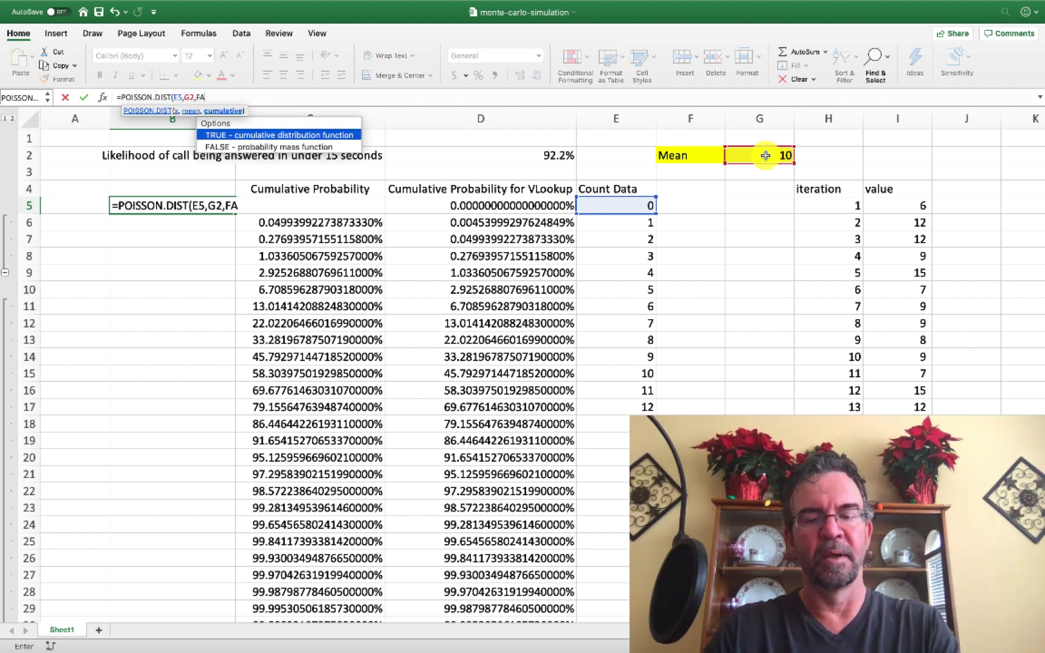
pyautogui.write('LSE')
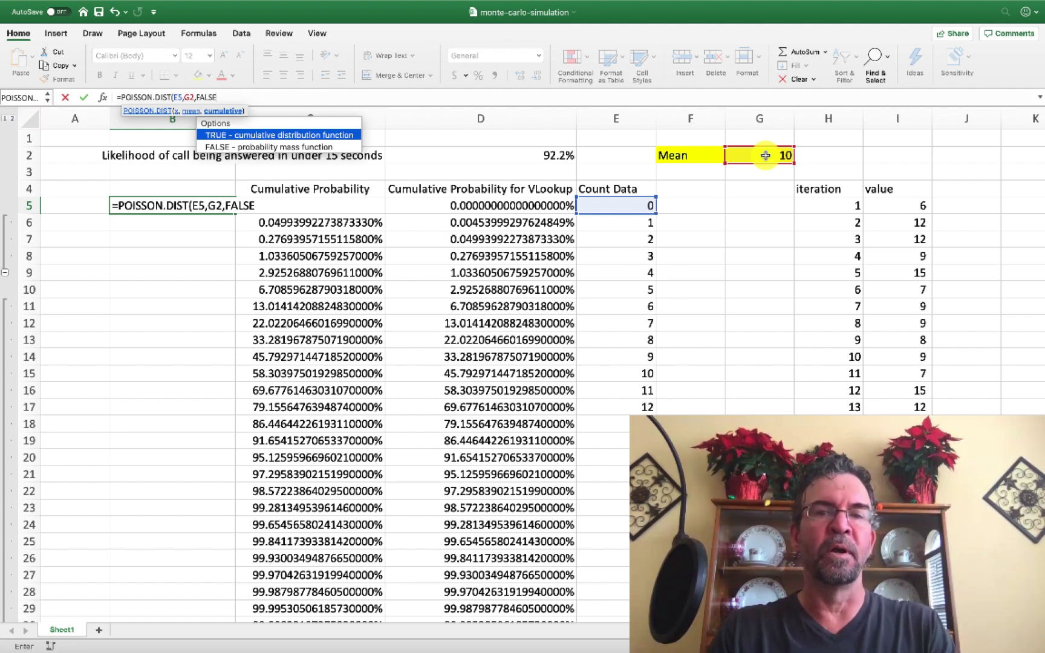
pyautogui.press('BackSpace')
pyautogui.press('BackSpace')
pyautogui.press('BackSpace')
pyautogui.press('BackSpace')
pyautogui.press('BackSpace')
pyautogui.press('BackSpace')
pyautogui.press('BackSpace')
pyautogui.press('BackSpace')
pyautogui.press('BackSpace')
pyautogui.press('BackSpace')
pyautogui.press('BackSpace')
pyautogui.press('BackSpace')
pyautogui.press('BackSpace')
pyautogui.press('BackSpace')
pyautogui.press('BackSpace')
pyautogui.press('BackSpace')
pyautogui.press('BackSpace')
pyautogui.press('BackSpace')
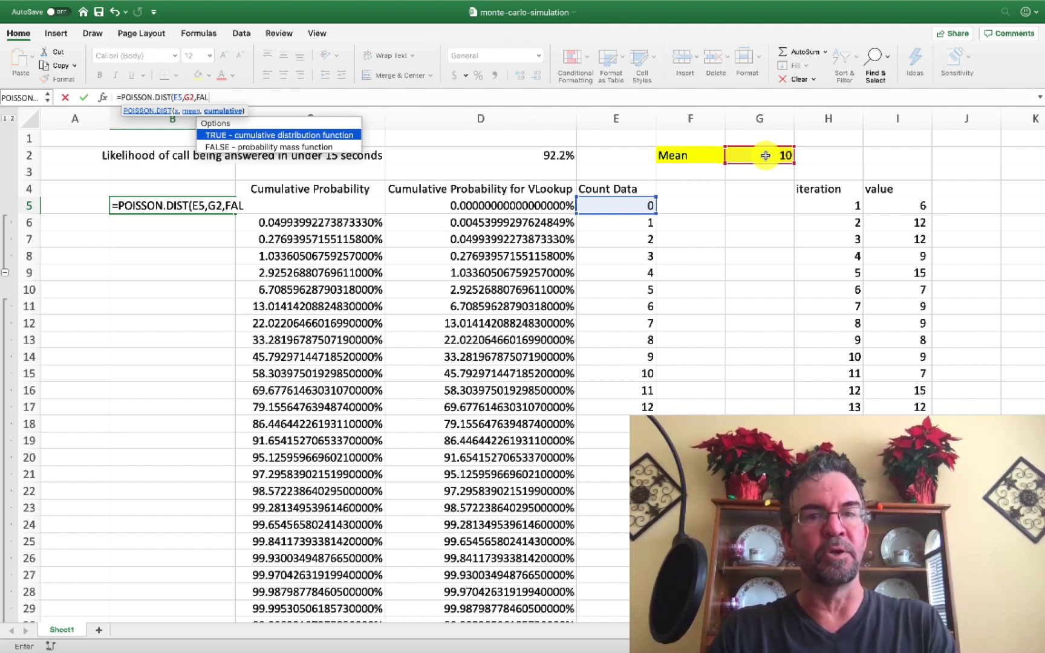
pyautogui.press('BackSpace')
pyautogui.press('BackSpace')
pyautogui.press('BackSpace')
pyautogui.press('BackSpace')
pyautogui.press('BackSpace')
pyautogui.press('BackSpace')
pyautogui.press('BackSpace')
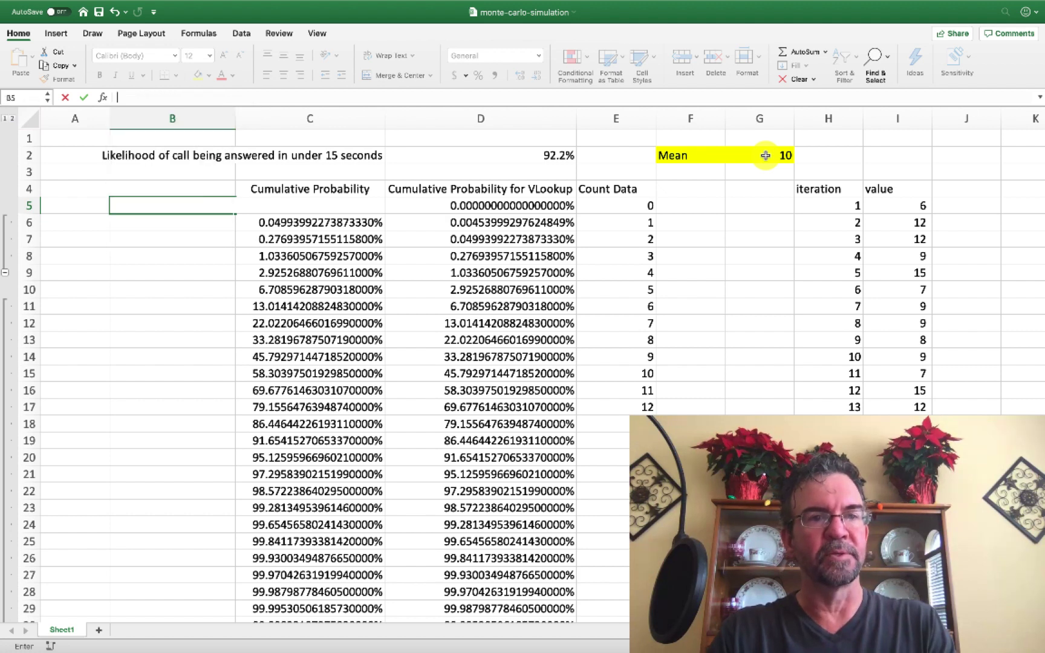
pyautogui.press('Return')
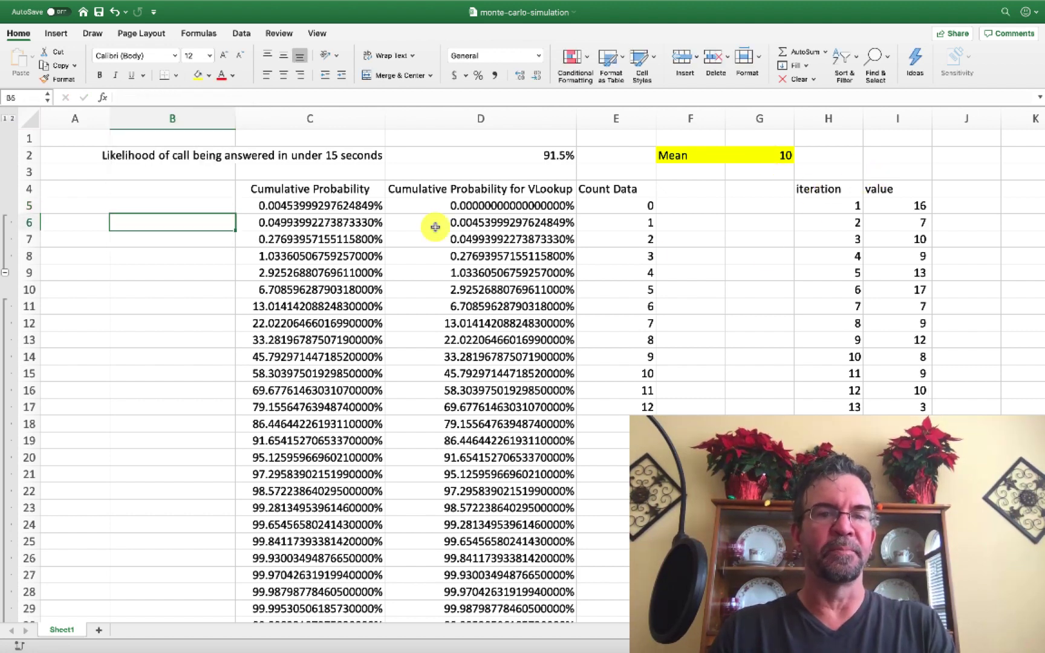
pyautogui.click(287, 206)
pyautogui.click(268, 273)
pyautogui.click(299, 306)
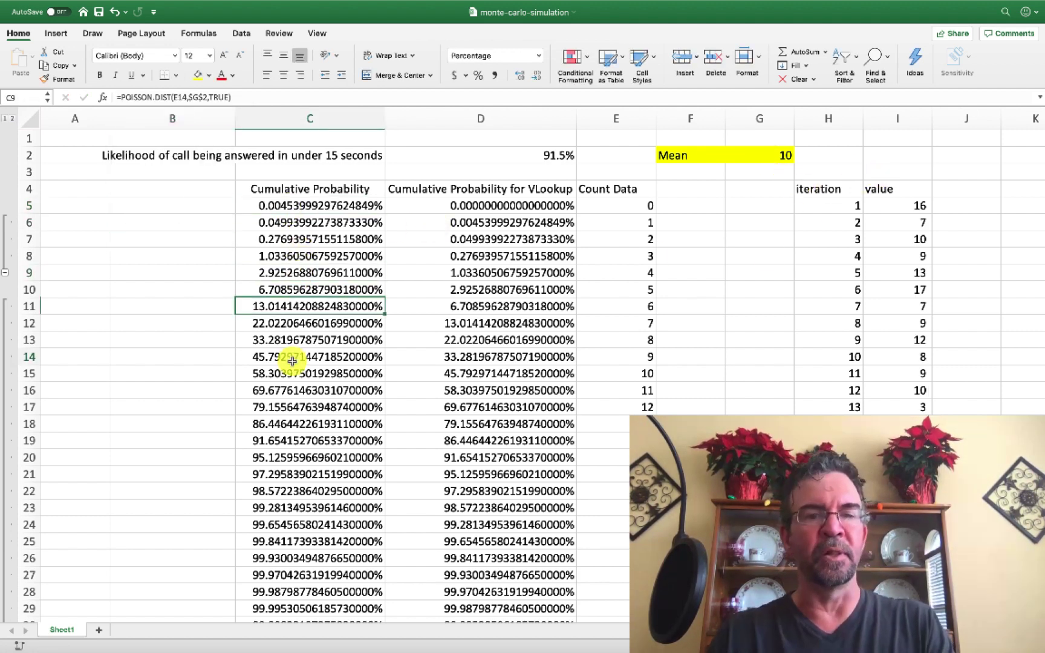
pyautogui.click(292, 356)
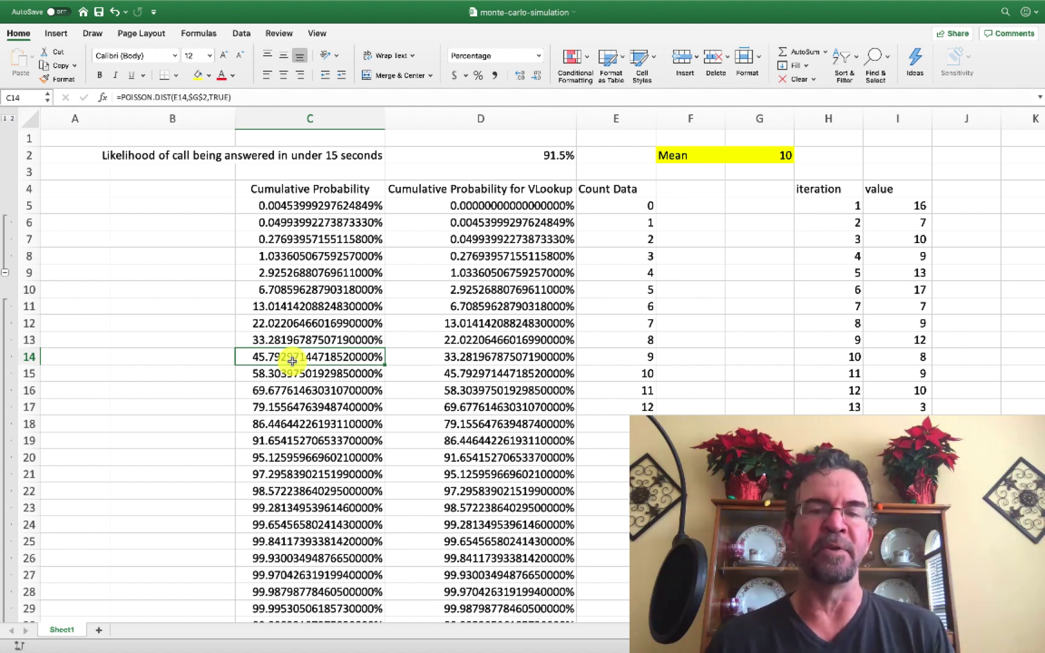
pyautogui.click(306, 207)
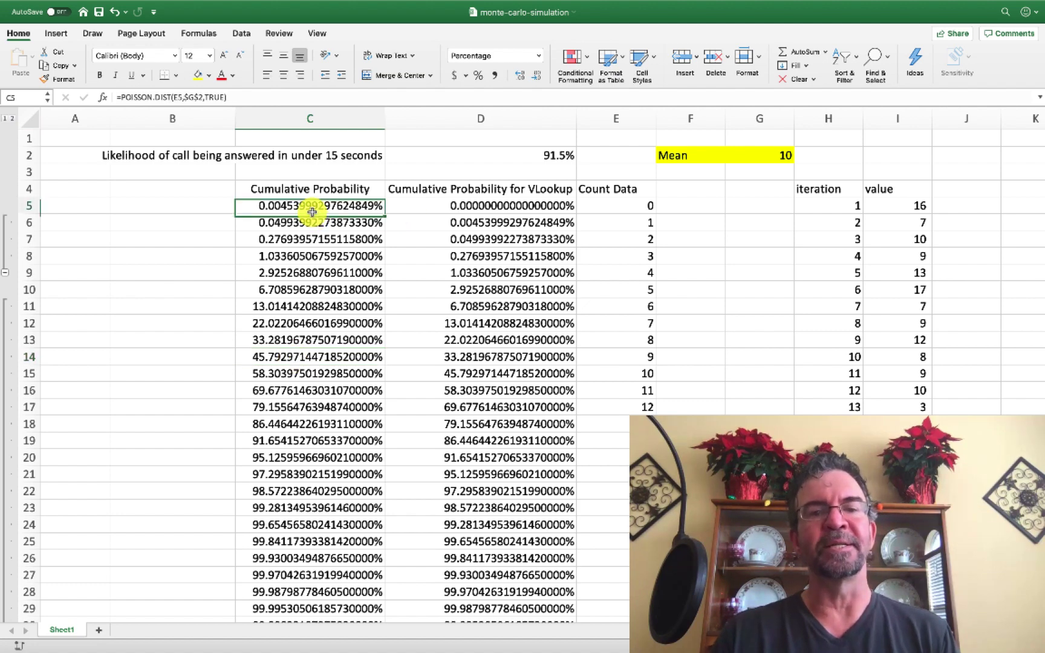
pyautogui.scroll(-1, 307, 305)
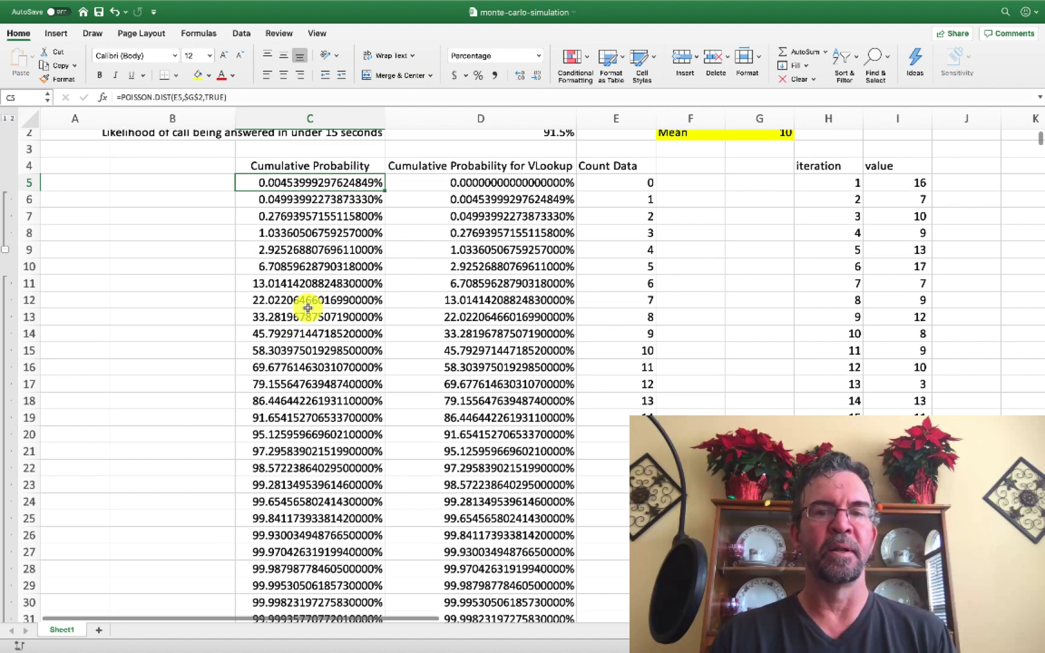
pyautogui.scroll(1, 307, 307)
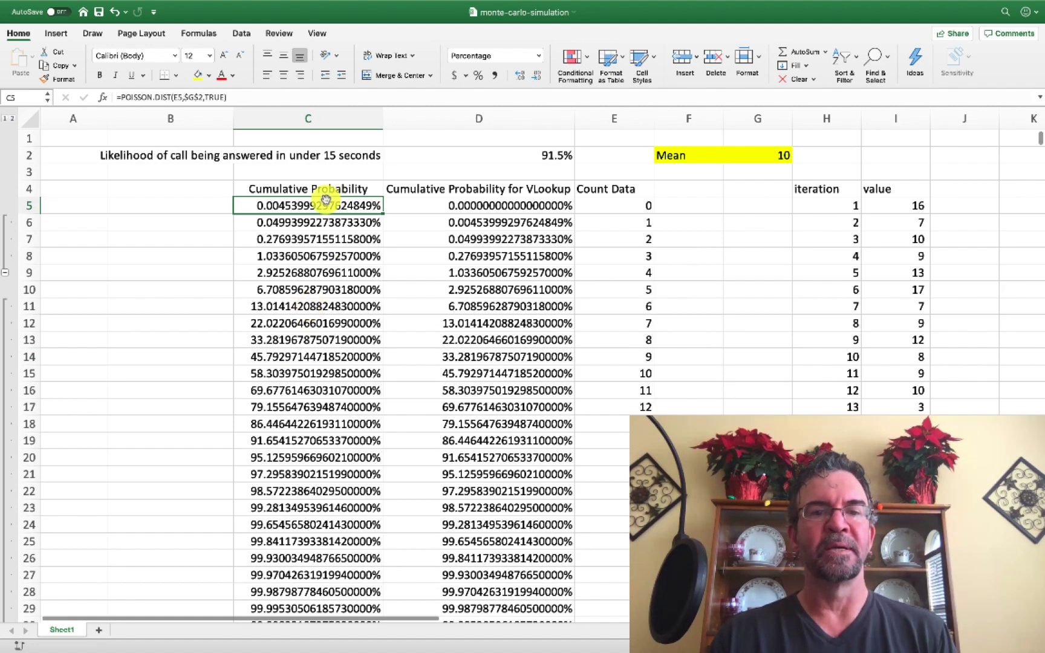
pyautogui.click(615, 206)
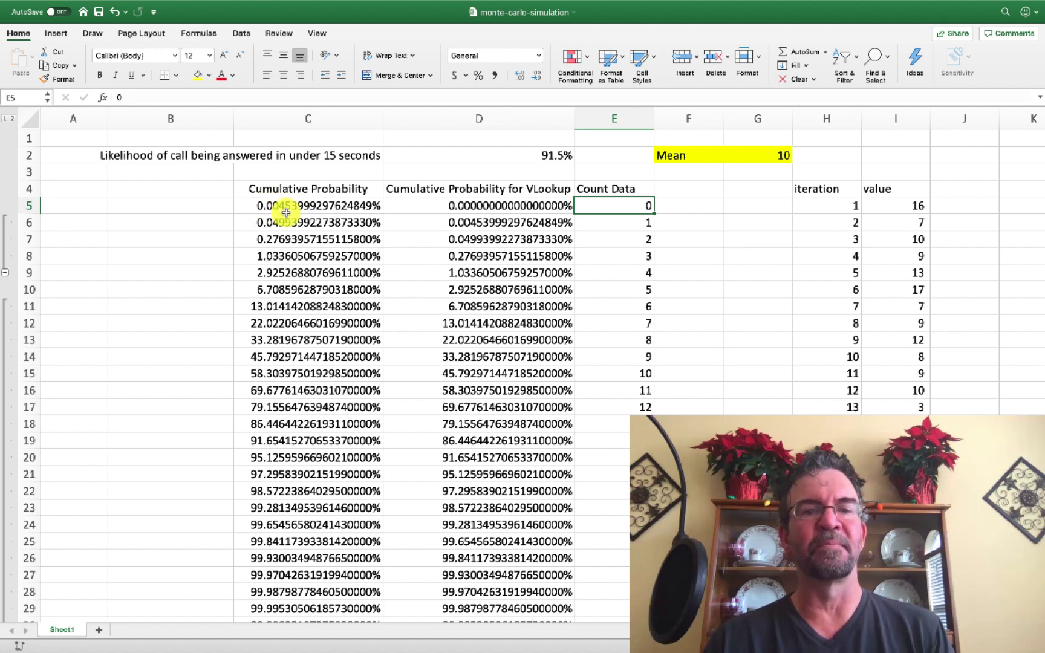
pyautogui.click(307, 207)
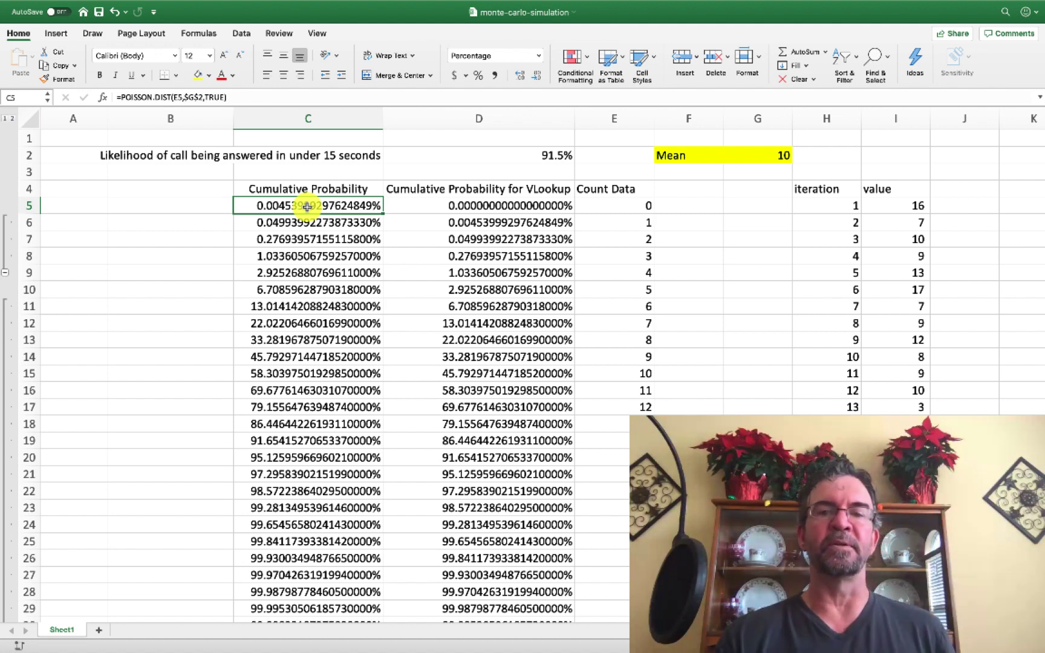
# - Inspect the VLookup probability cells D4–D6 and re-commit the shifted D6 formula
pyautogui.click(457, 202)
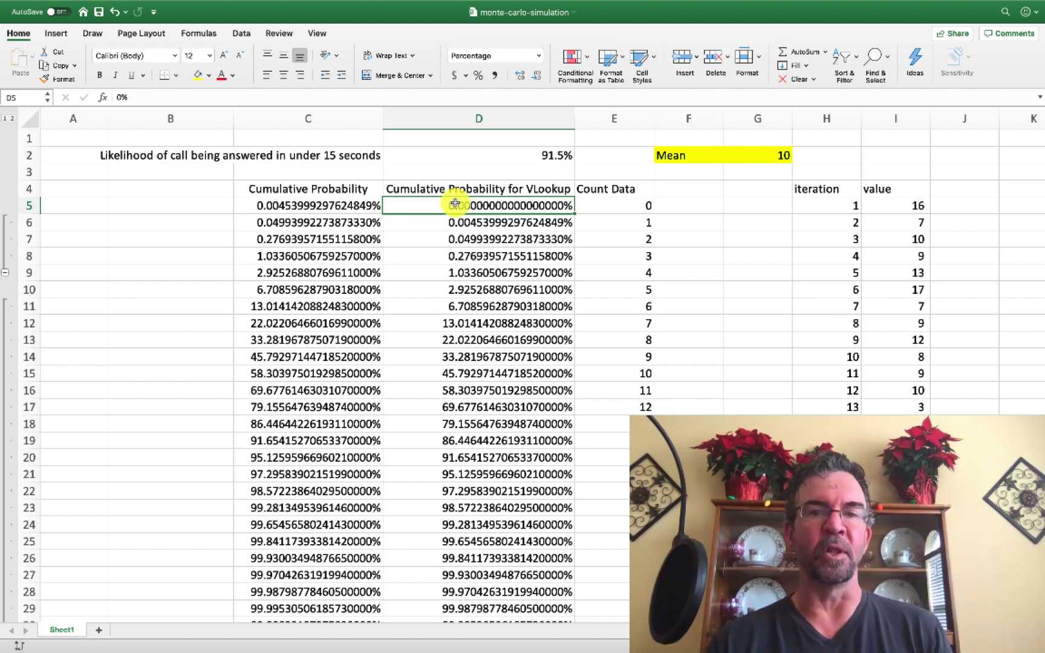
pyautogui.click(456, 189)
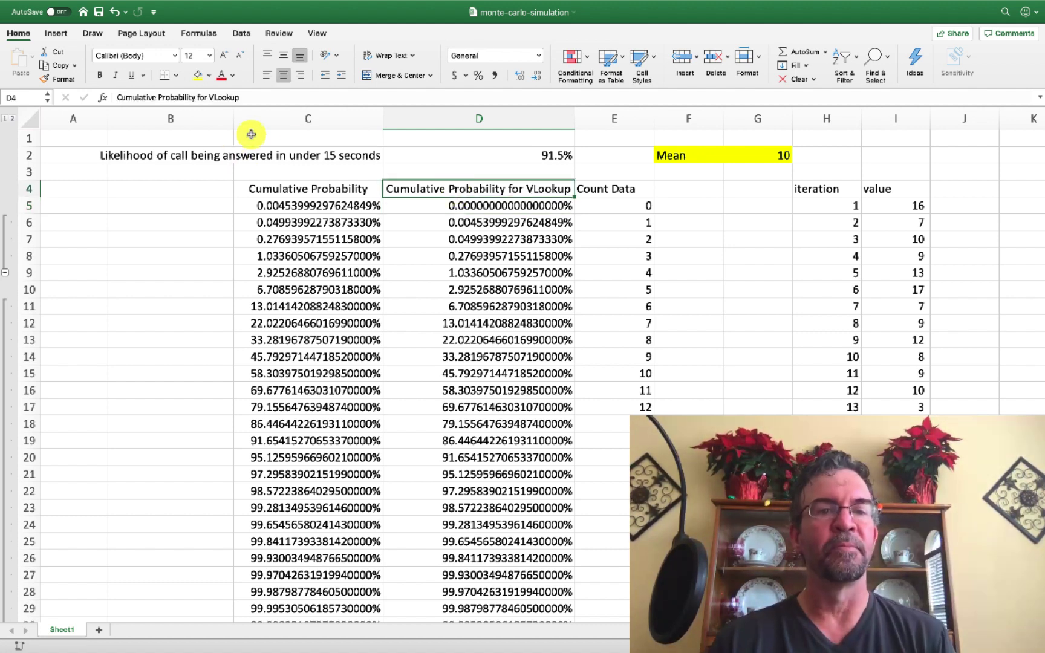
pyautogui.click(450, 208)
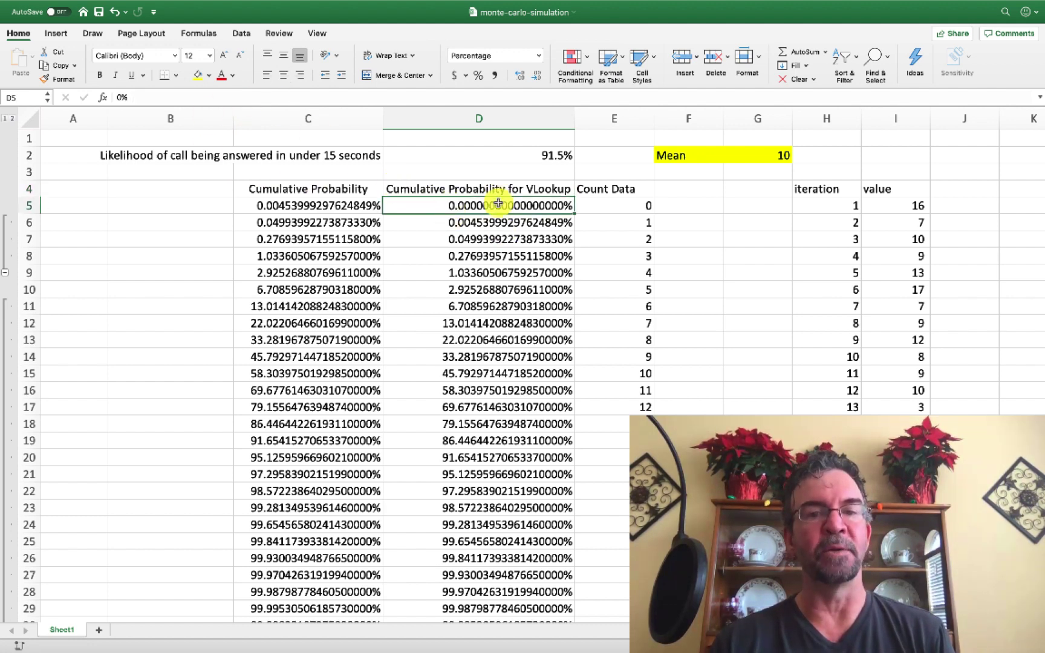
pyautogui.click(487, 224)
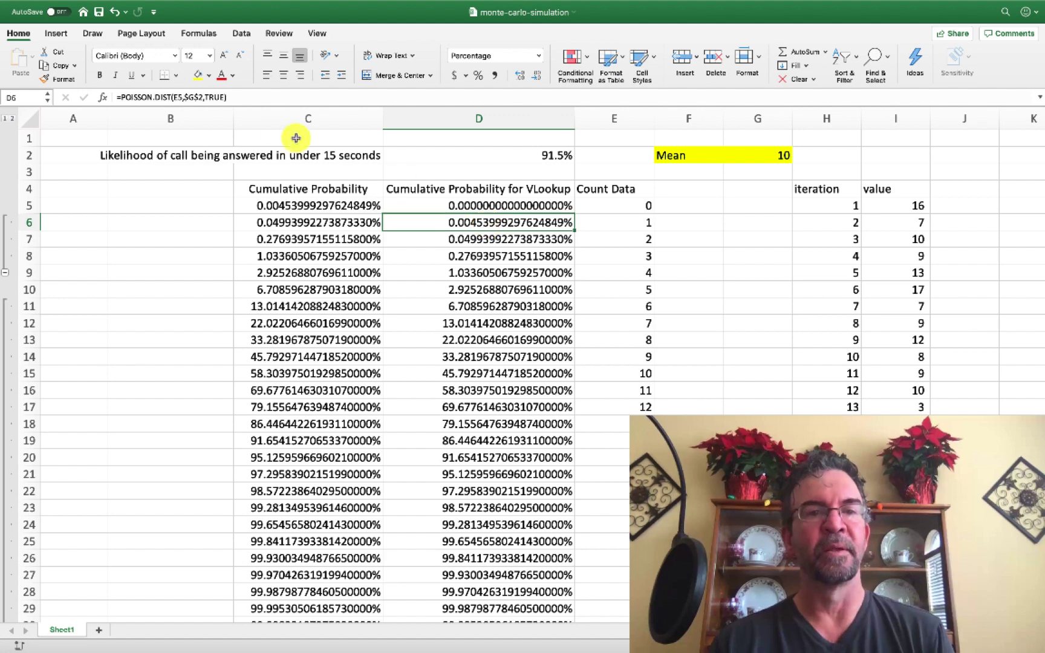
pyautogui.click(211, 97)
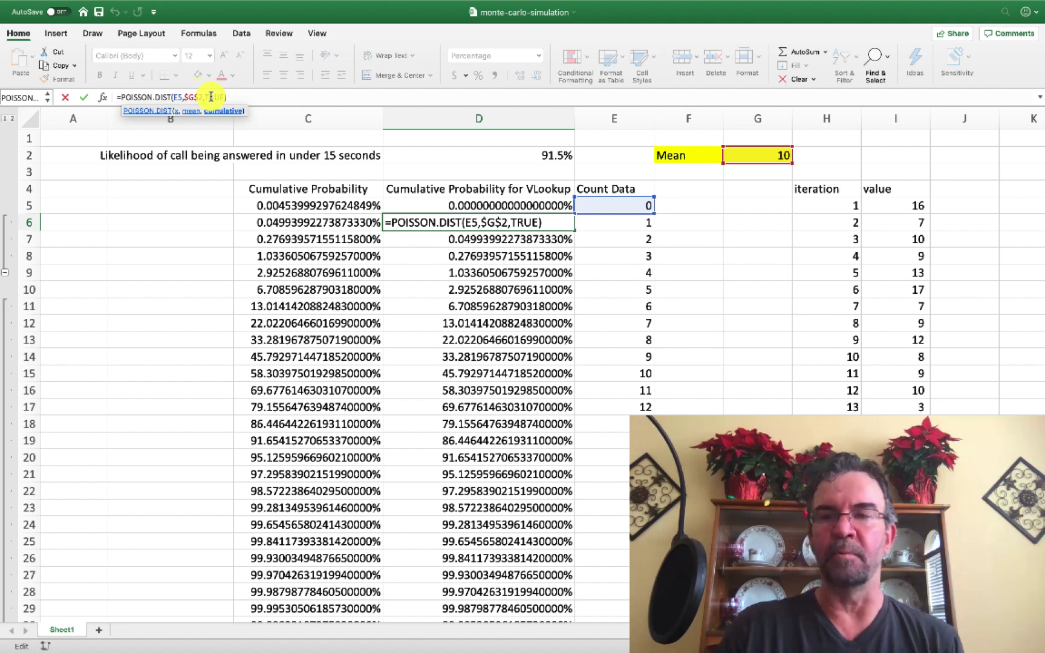
pyautogui.press('Return')
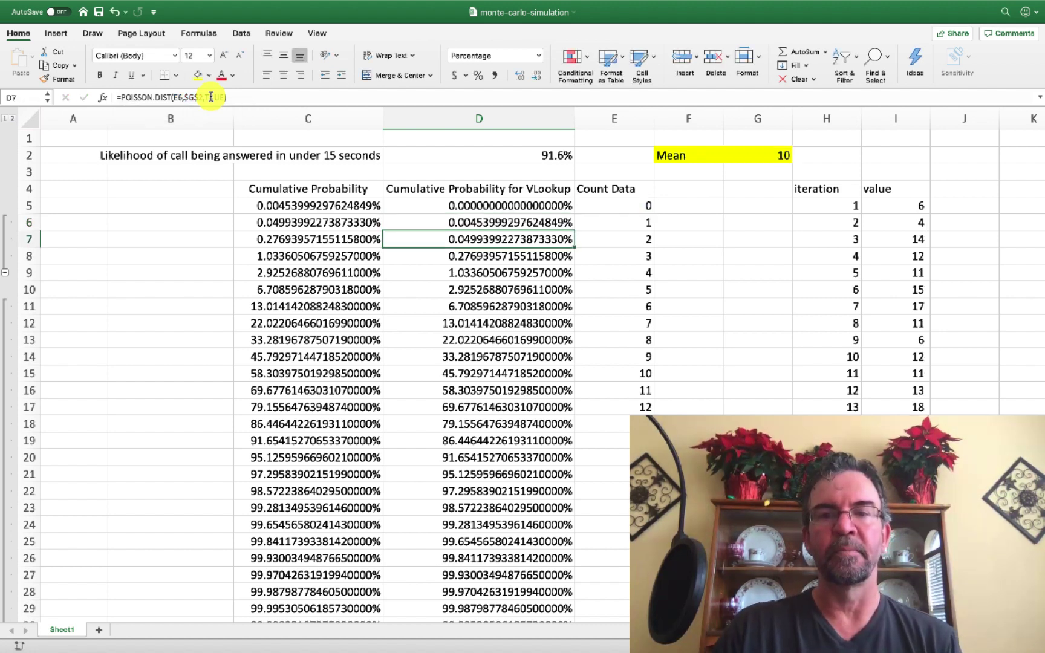
# - Review the VLookup probability formulas down to D50 beside the last count, 45
pyautogui.click(497, 324)
pyautogui.scroll(-12, 493, 325)
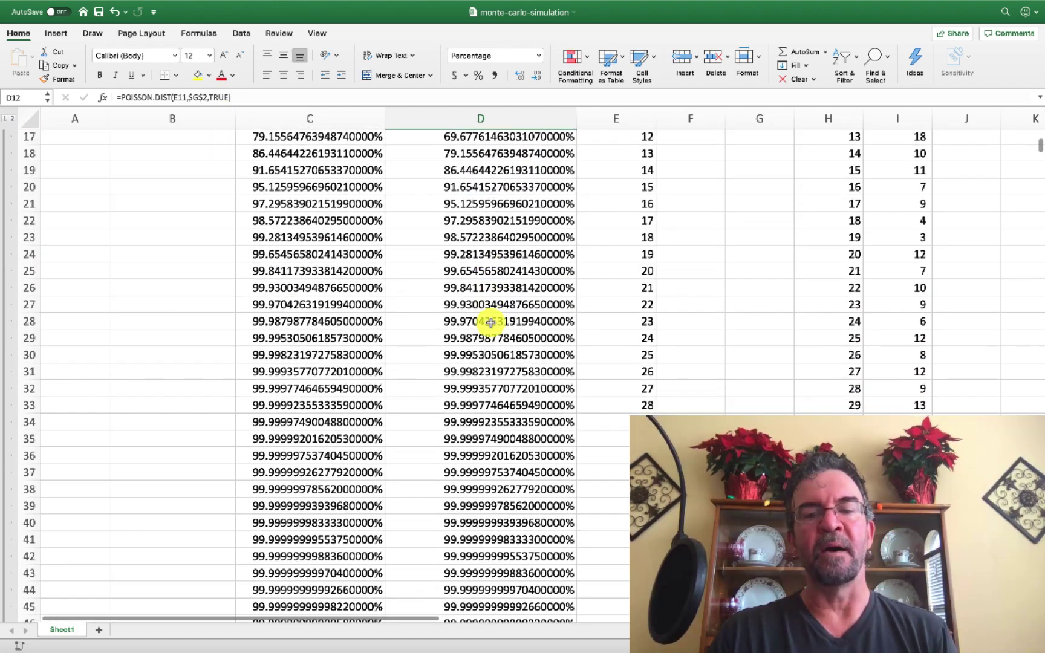
pyautogui.scroll(-2, 490, 323)
pyautogui.scroll(2, 490, 324)
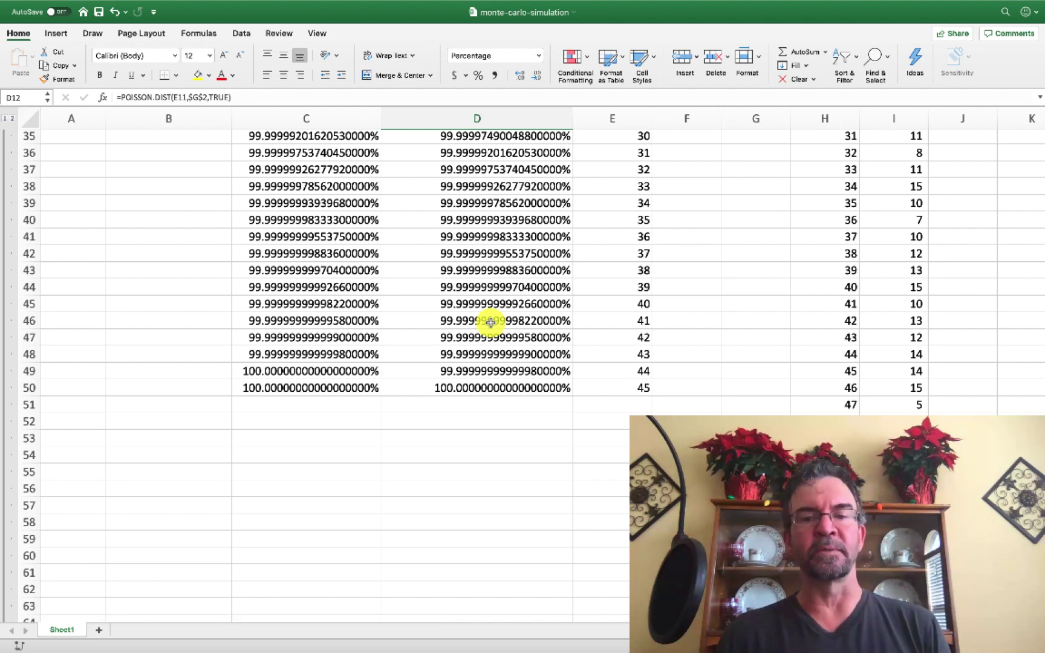
pyautogui.click(627, 390)
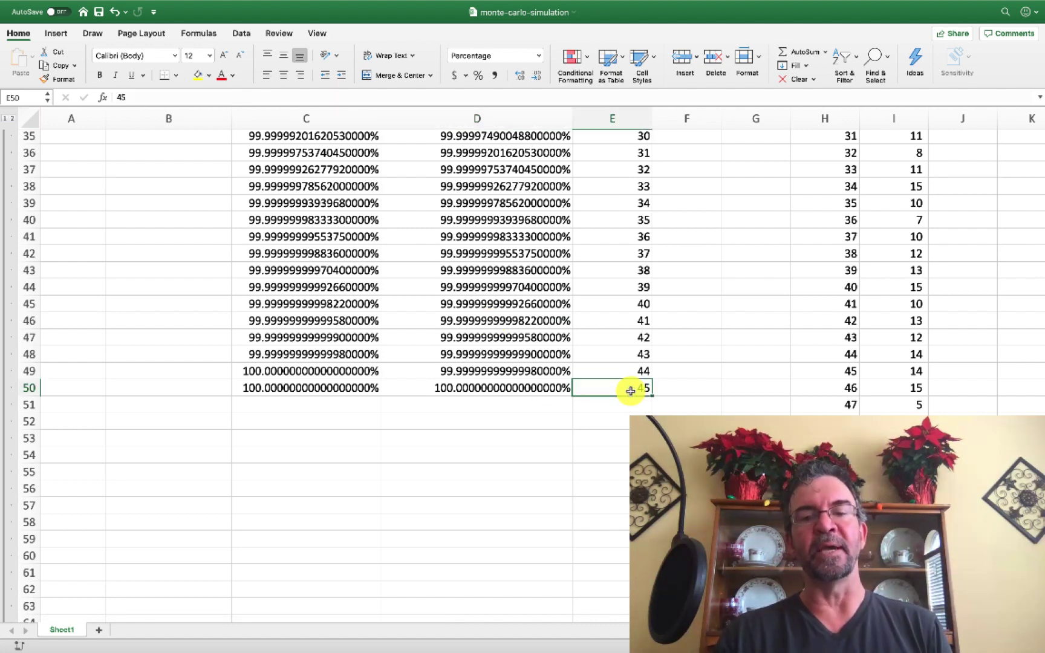
pyautogui.click(472, 390)
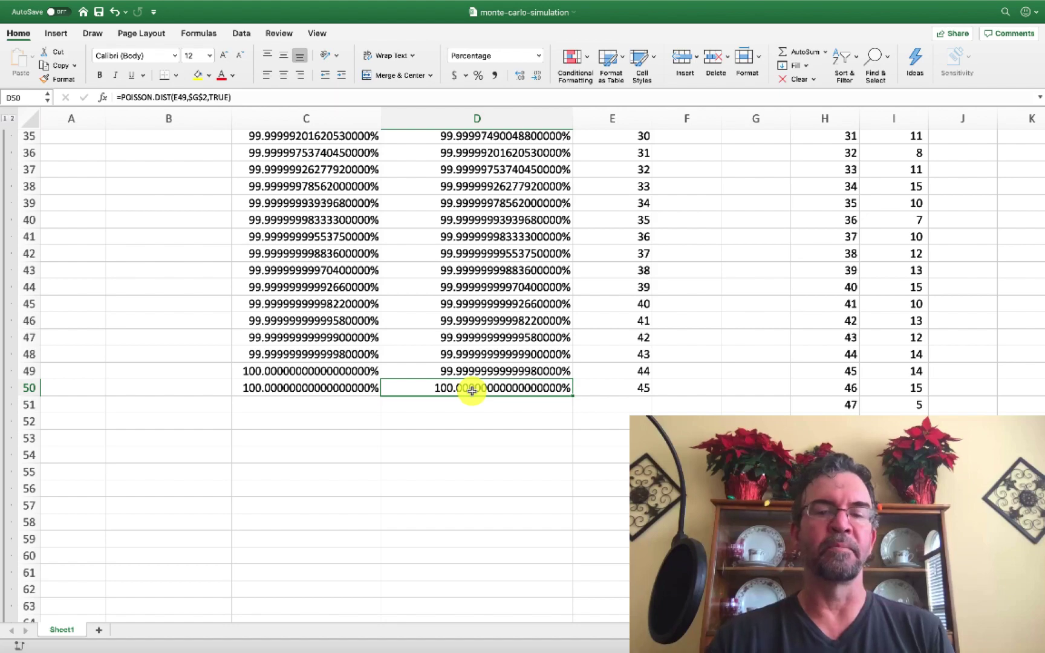
pyautogui.scroll(8, 472, 391)
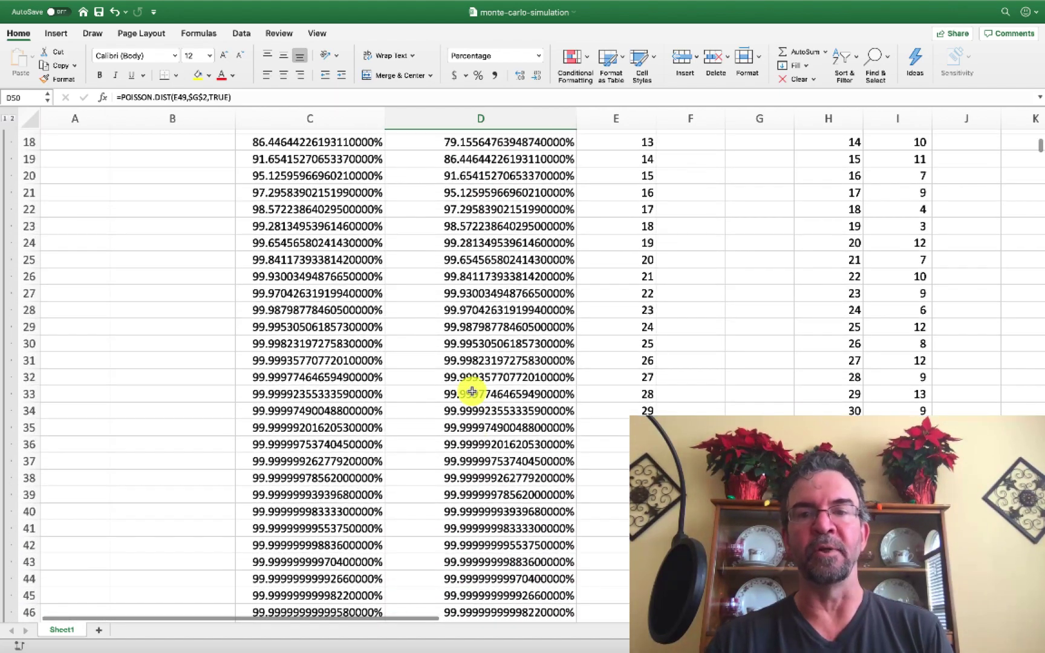
pyautogui.scroll(8, 471, 390)
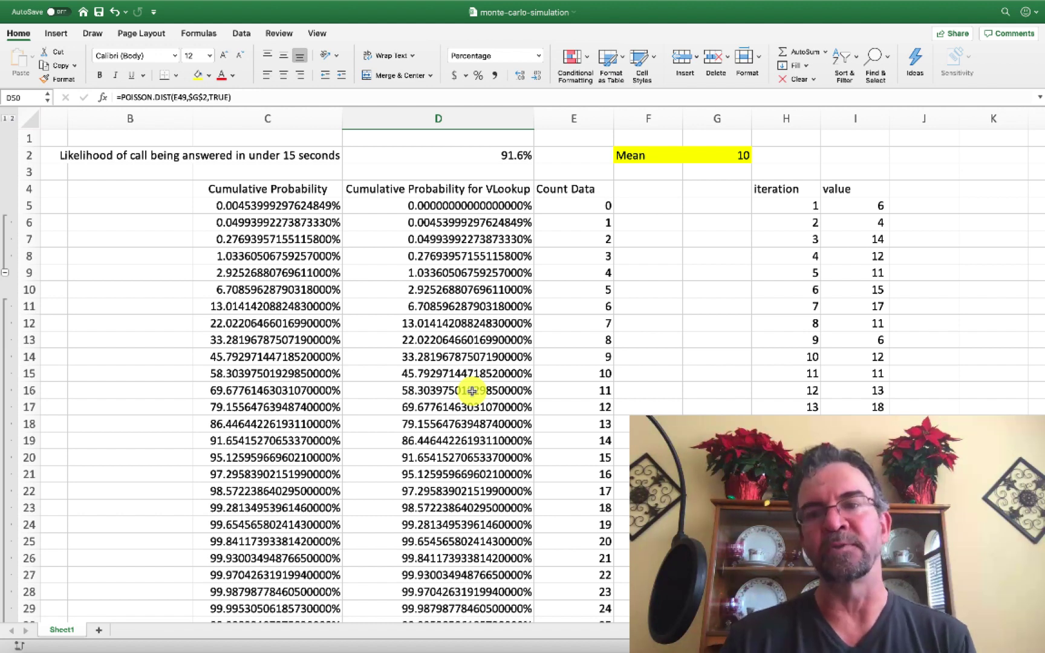
pyautogui.click(788, 201)
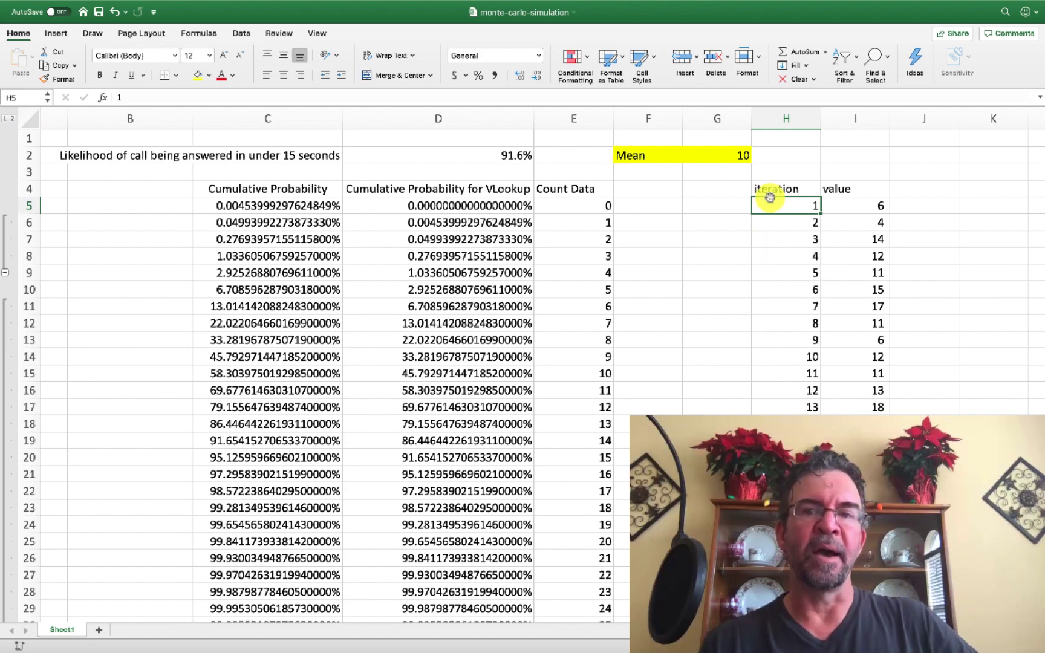
pyautogui.click(765, 223)
pyautogui.scroll(-9, 802, 362)
pyautogui.scroll(-20, 802, 362)
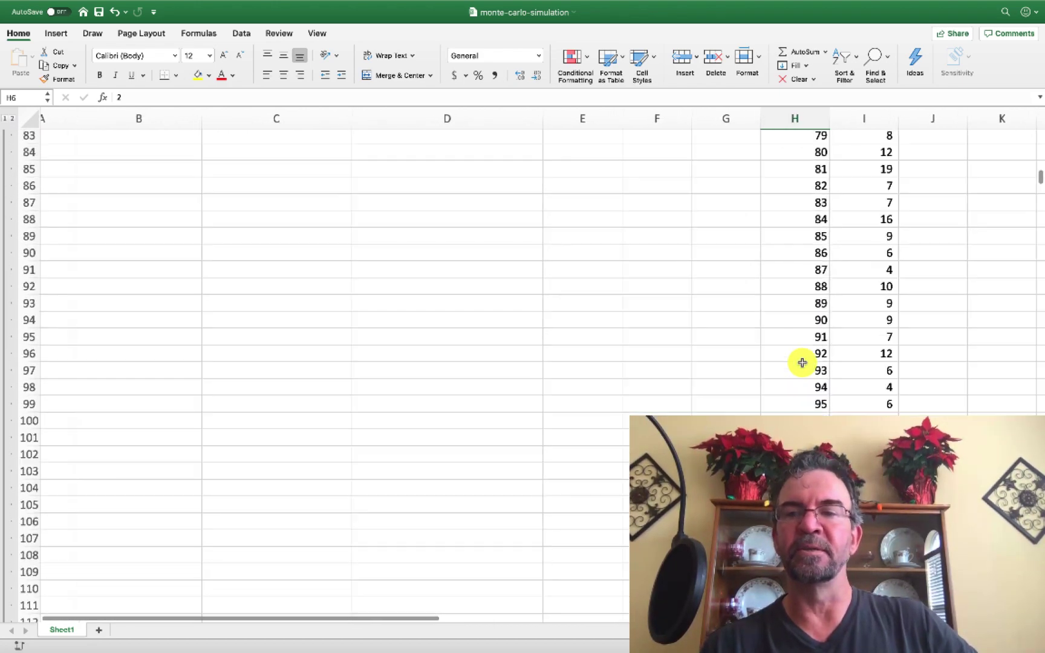
pyautogui.scroll(-20, 802, 363)
pyautogui.hscroll(-2, 802, 362)
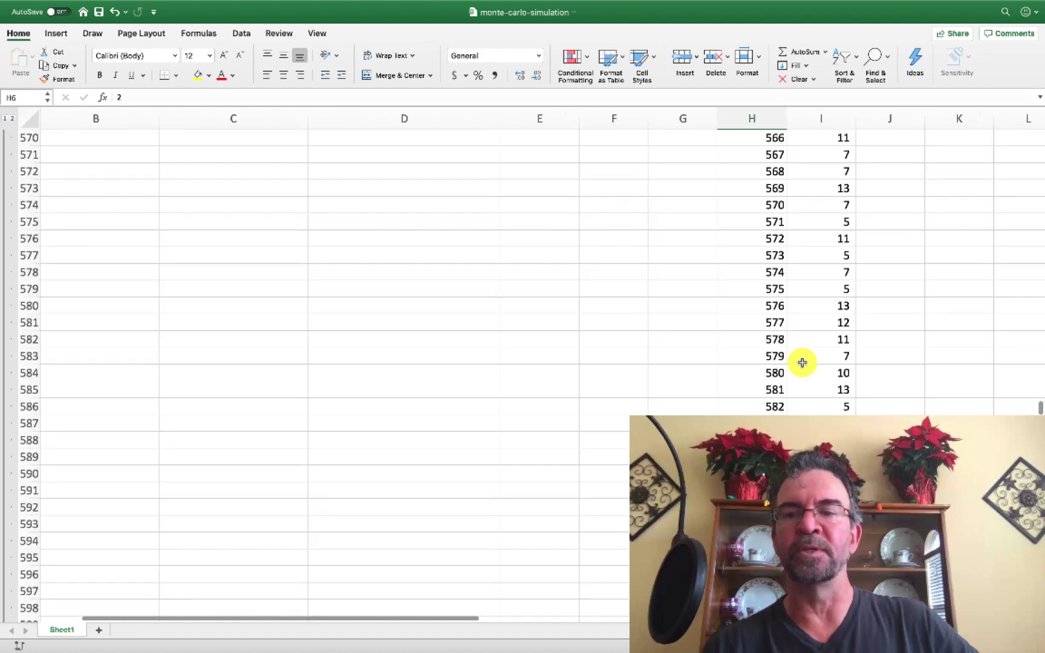
pyautogui.scroll(-20, 801, 362)
pyautogui.hscroll(-2, 801, 362)
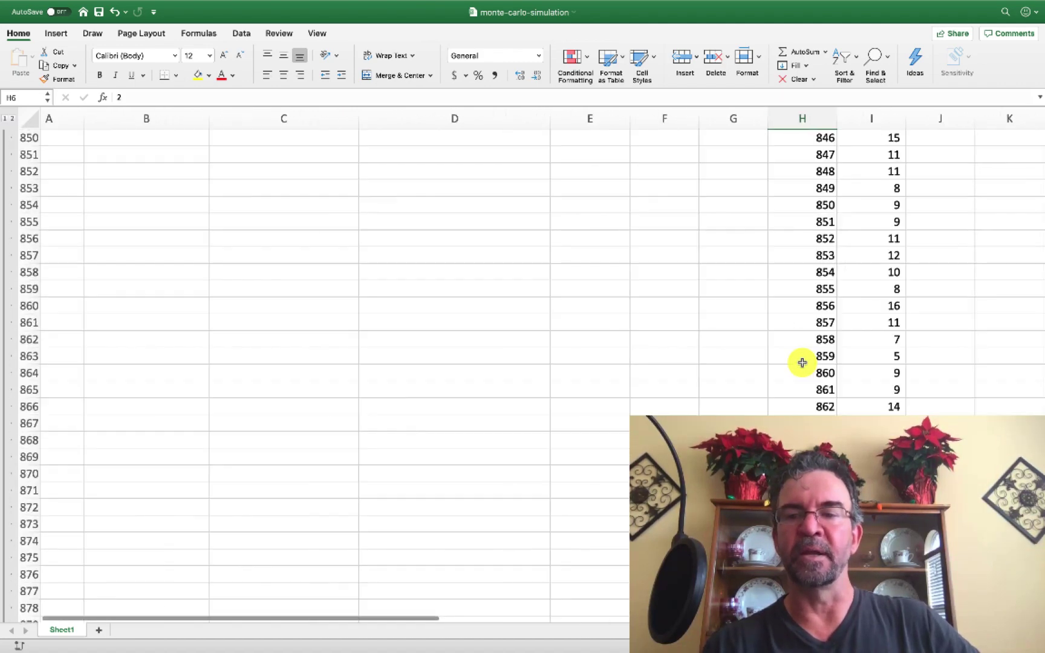
pyautogui.hscroll(2, 801, 362)
pyautogui.scroll(-9, 802, 362)
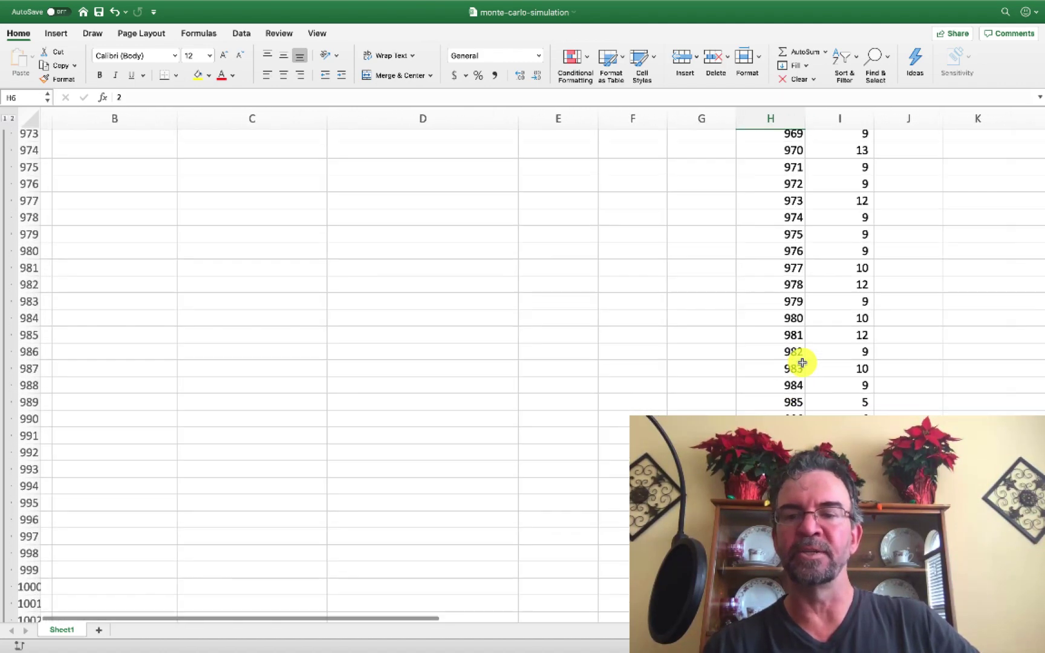
pyautogui.hscroll(-1, 801, 362)
pyautogui.scroll(9, 801, 362)
pyautogui.hscroll(1, 802, 362)
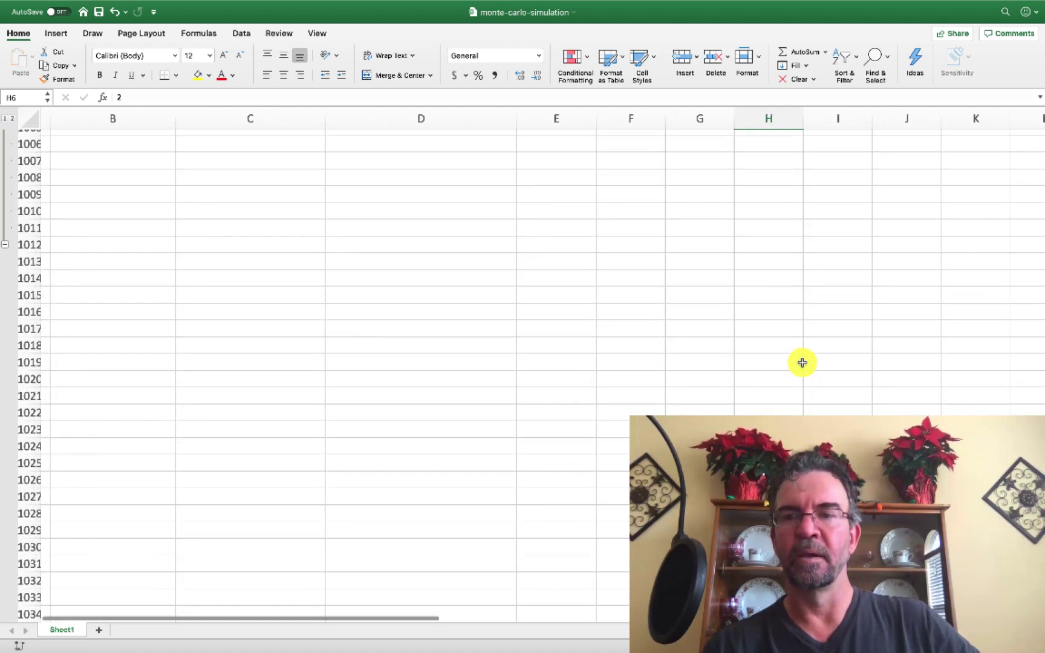
pyautogui.click(783, 390)
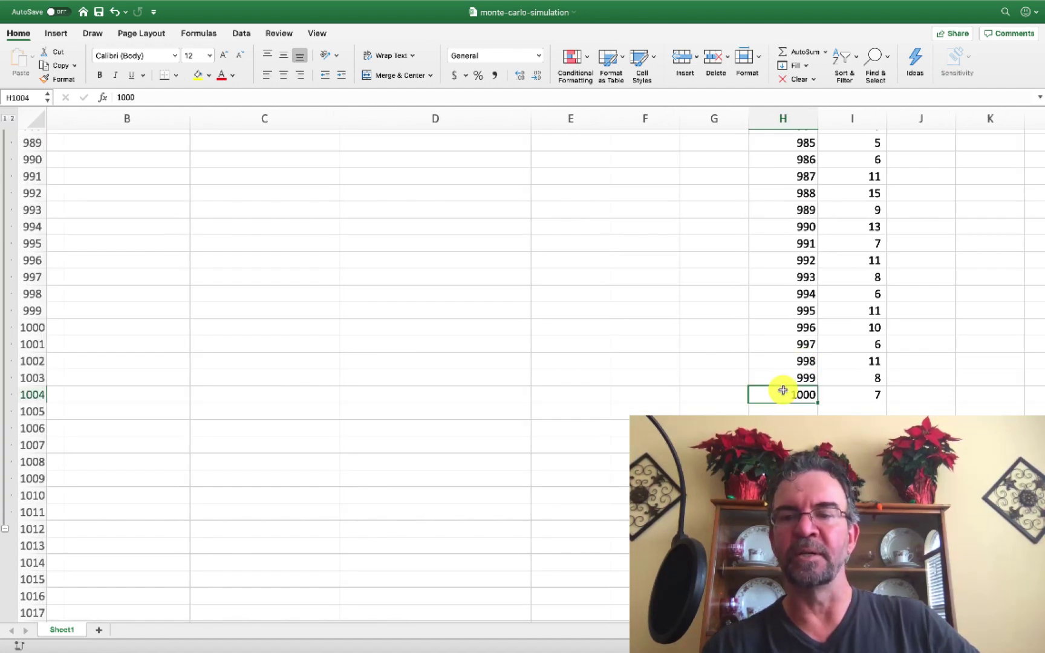
pyautogui.click(856, 395)
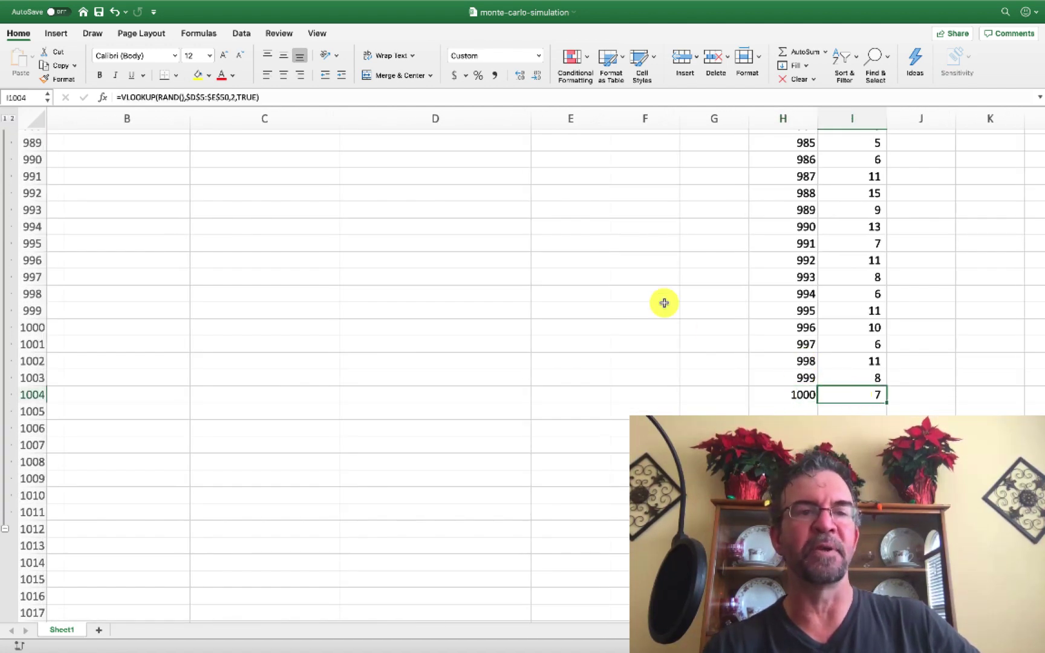
pyautogui.scroll(20, 618, 273)
pyautogui.scroll(20, 618, 273)
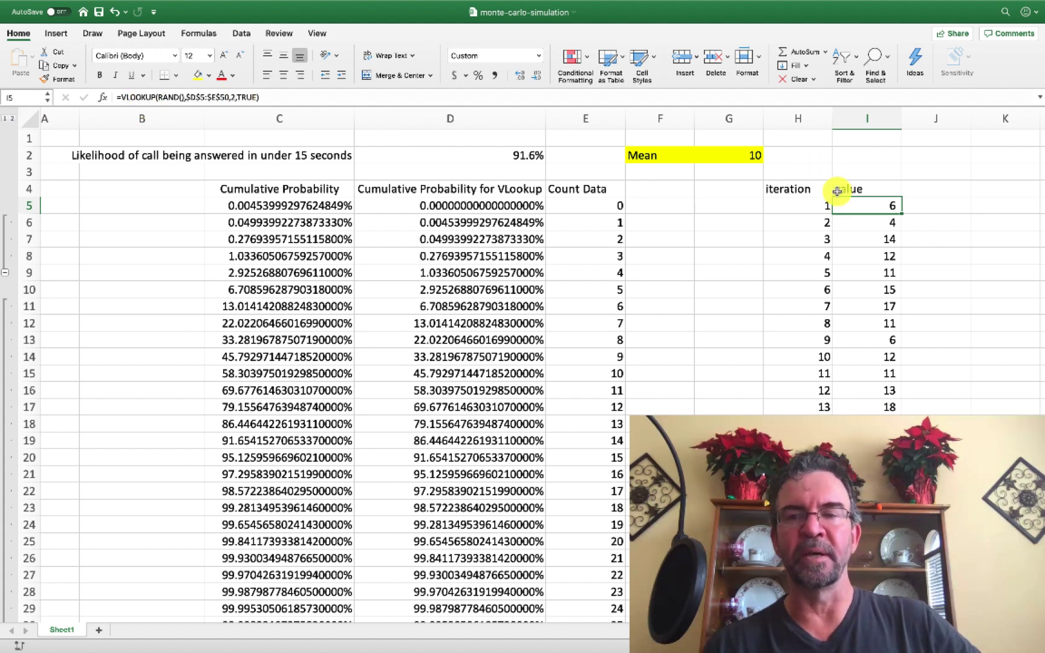
# - Re-commit the I5 VLOOKUP formula to regenerate the simulated values
pyautogui.doubleClick(878, 207)
pyautogui.hscroll(3, 715, 286)
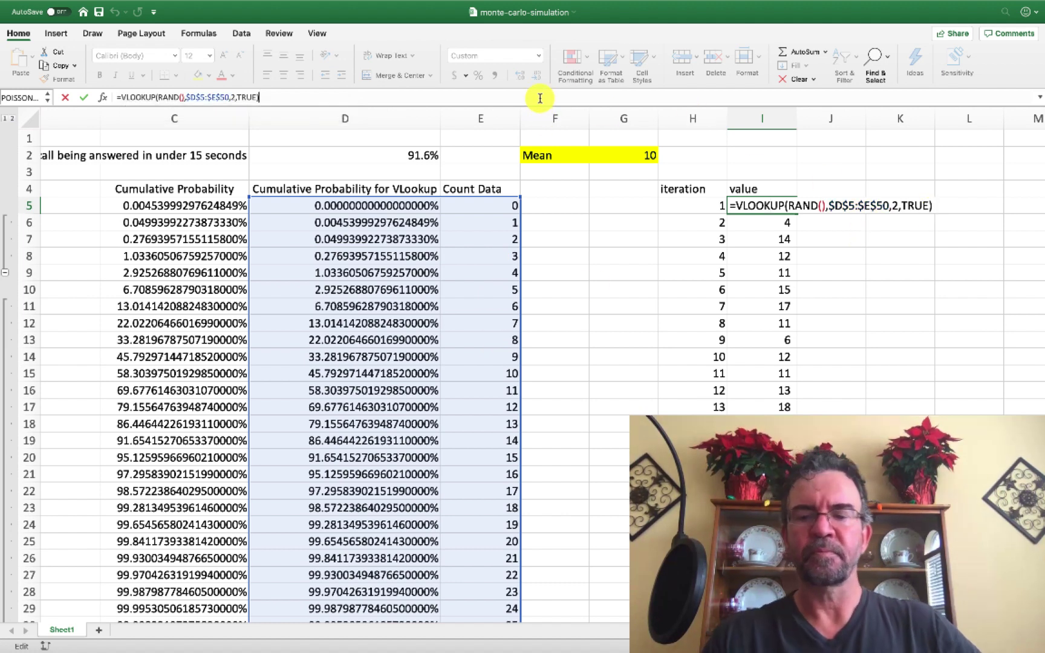
pyautogui.press('Return')
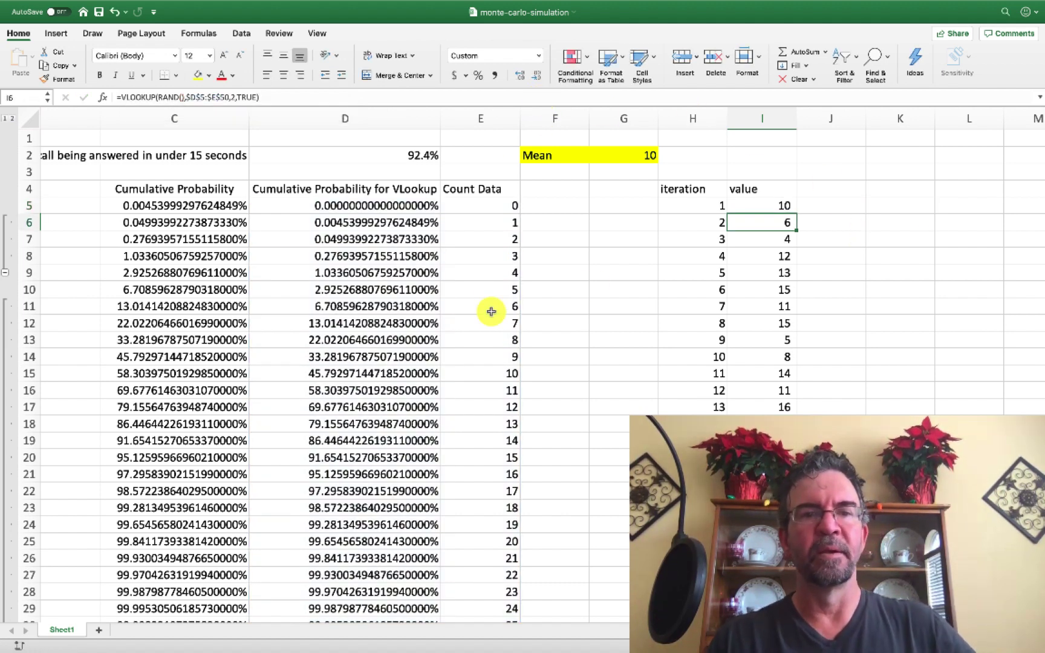
pyautogui.hscroll(-5, 491, 310)
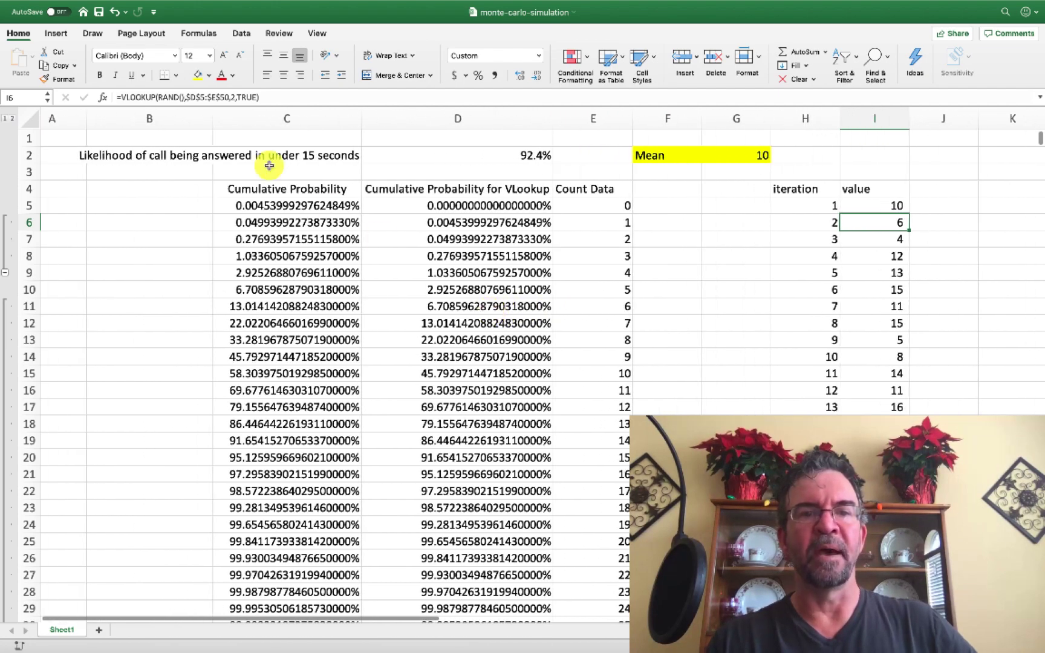
# - Select the simulated values I5:I22 and scroll through the results
pyautogui.moveTo(857, 207); pyautogui.dragTo(871, 492)
pyautogui.scroll(-3, 870, 493)
pyautogui.scroll(-15, 532, 369)
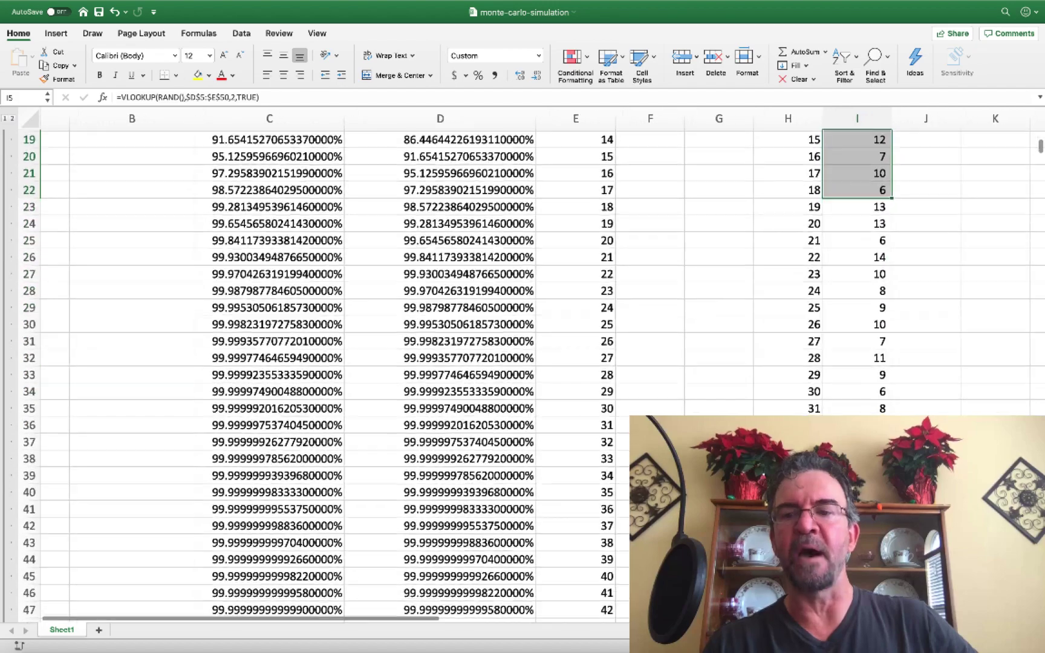
pyautogui.scroll(-10, 792, 242)
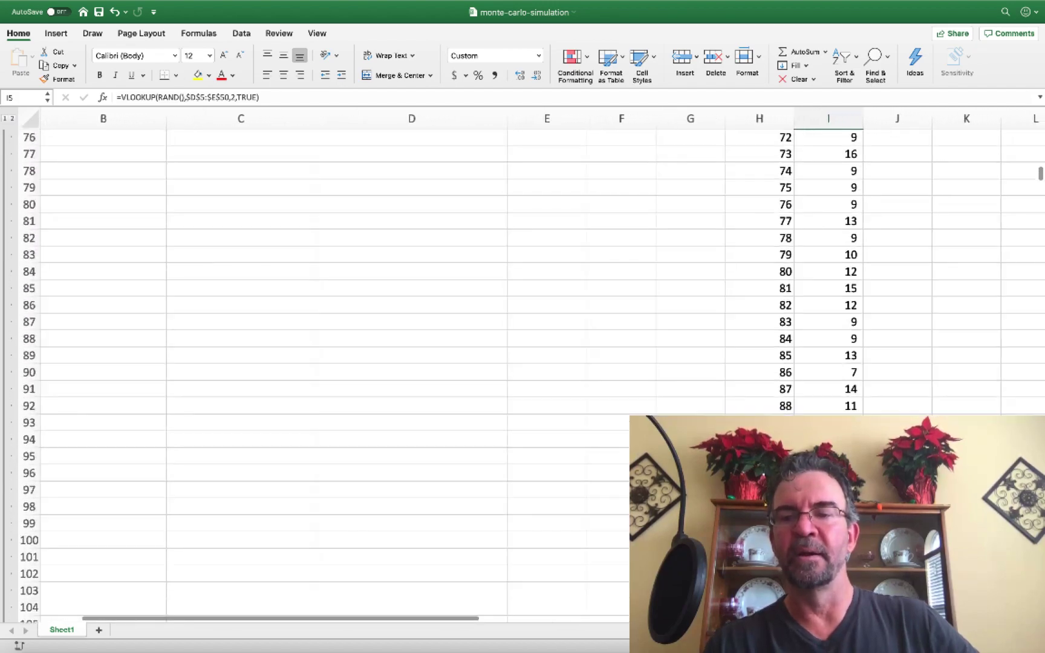
pyautogui.scroll(20, 792, 243)
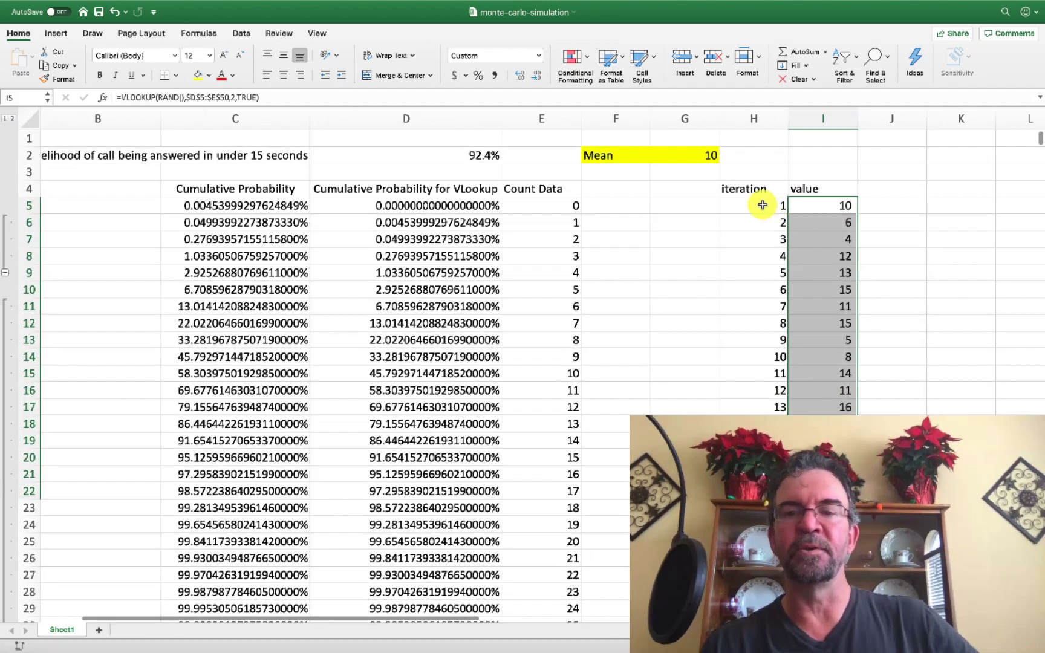
# - Re-enter the I5 VLOOKUP(RAND()) formula to regenerate values, then select C2
pyautogui.click(752, 205)
pyautogui.click(825, 203)
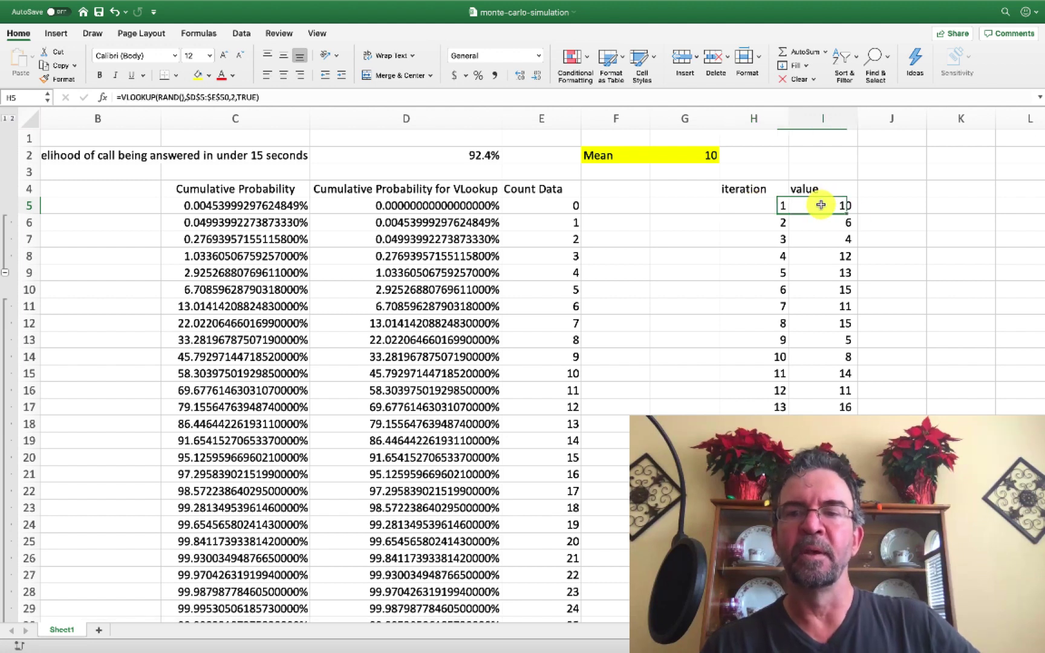
pyautogui.click(368, 95)
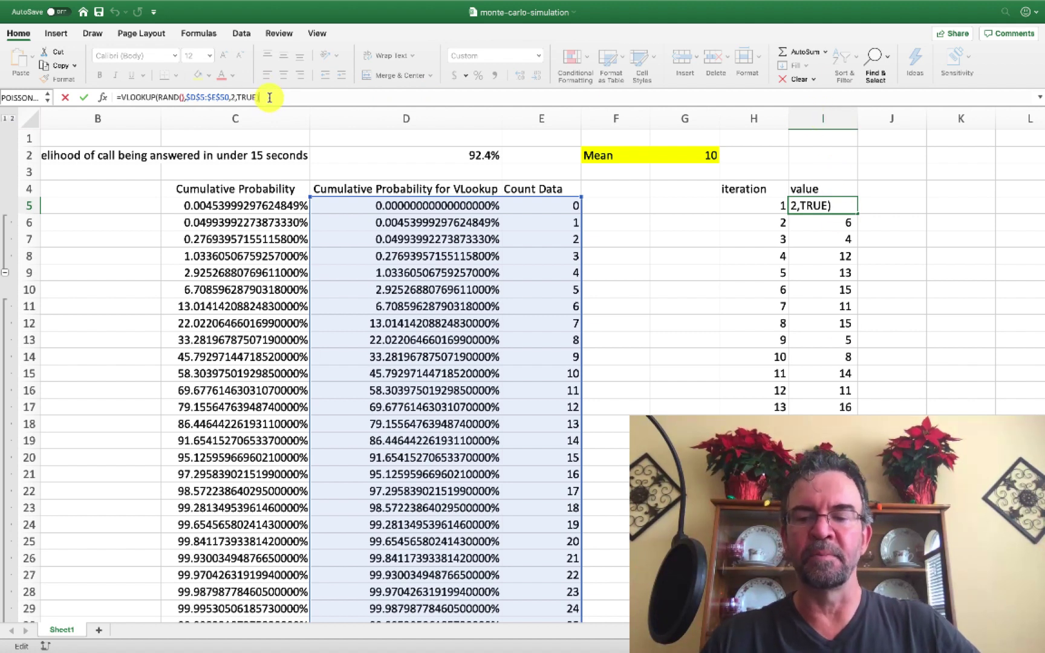
pyautogui.press('Return')
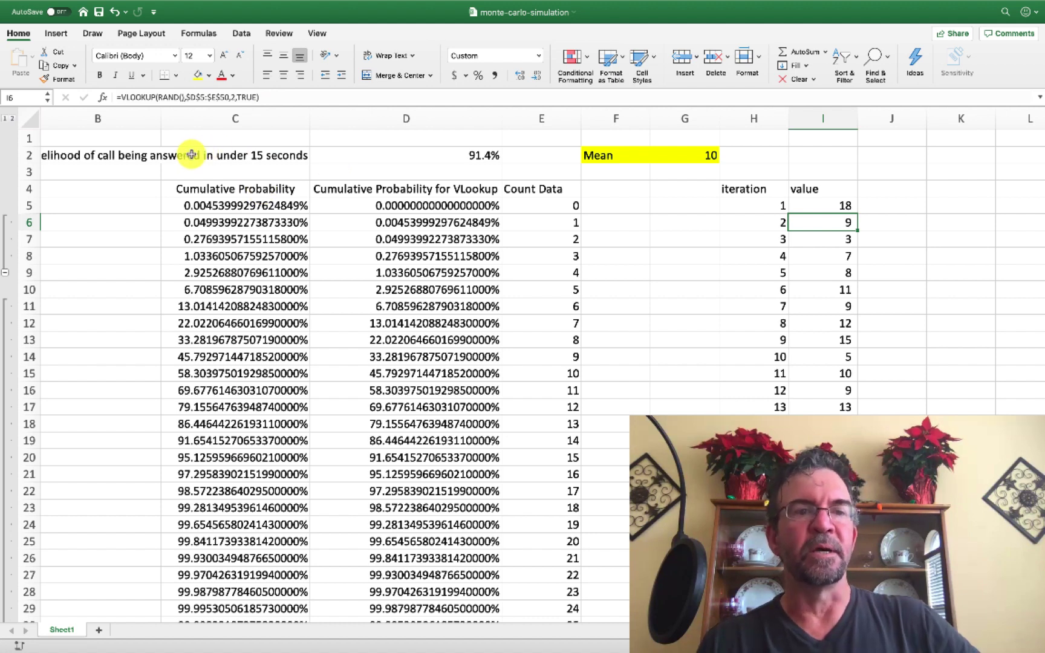
pyautogui.click(249, 155)
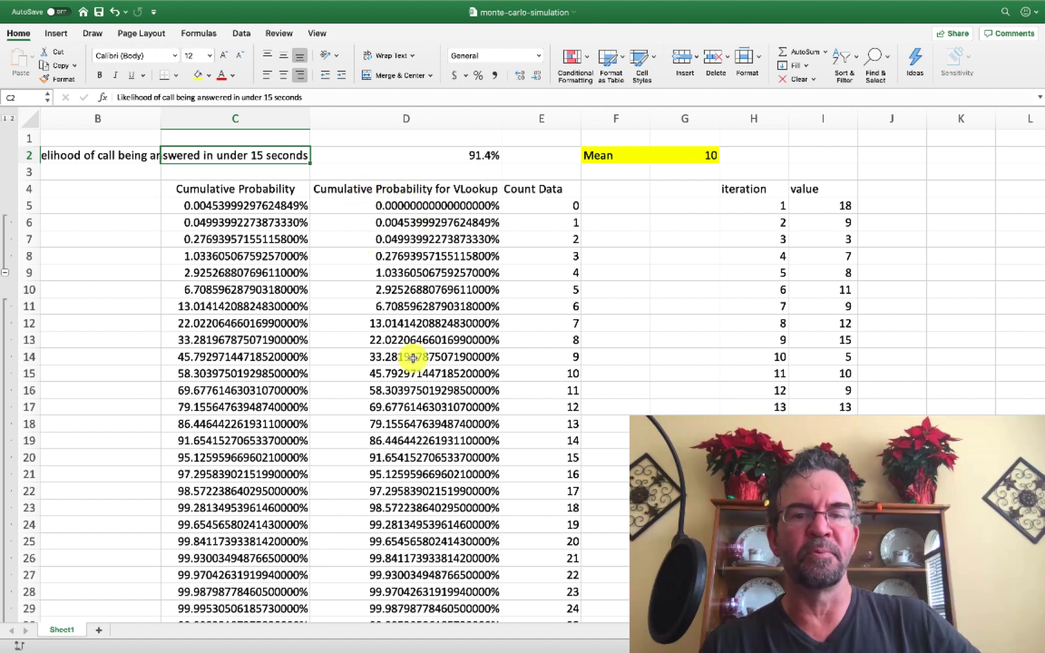
# - Inspect D20's POISSON.DIST formula, then re-enter D2's COUNTIF formula to rerun the simulation
pyautogui.click(448, 458)
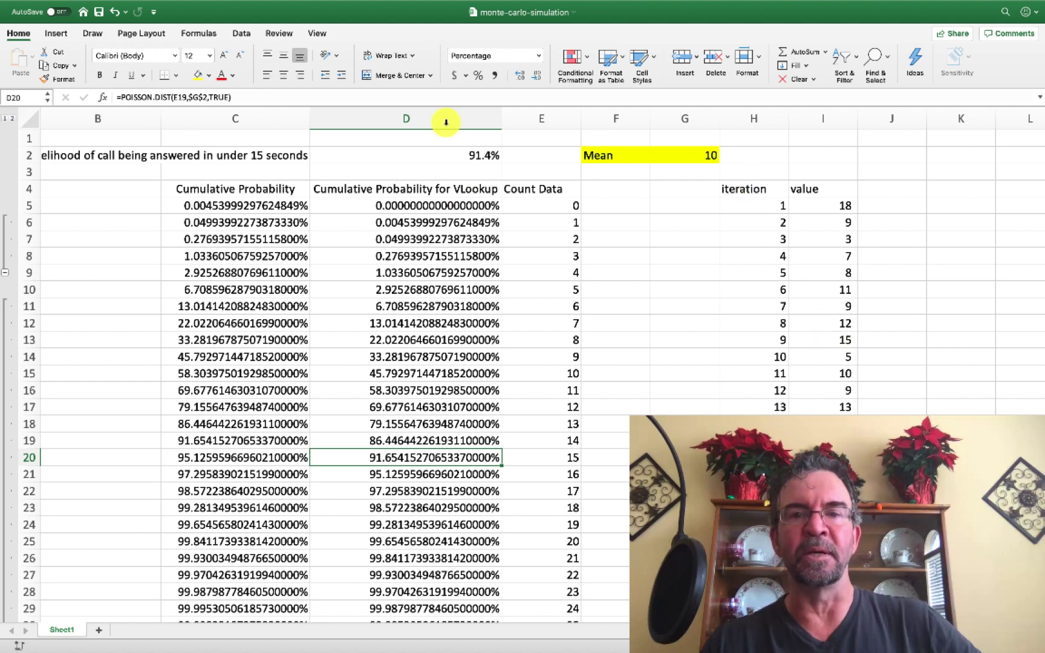
pyautogui.click(420, 157)
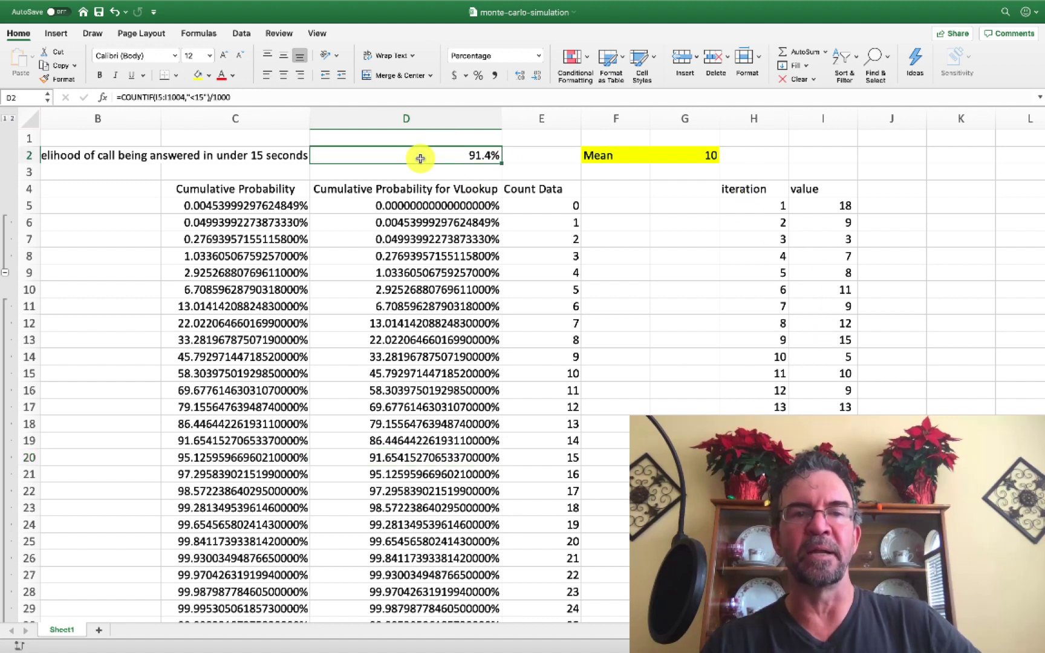
pyautogui.click(290, 98)
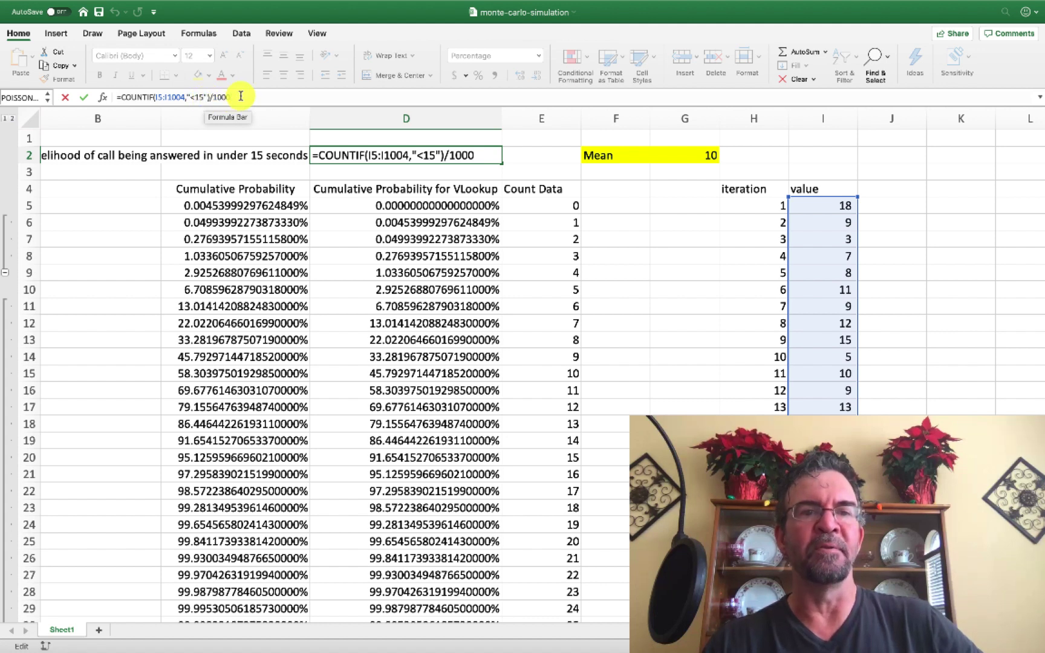
pyautogui.press('Return')
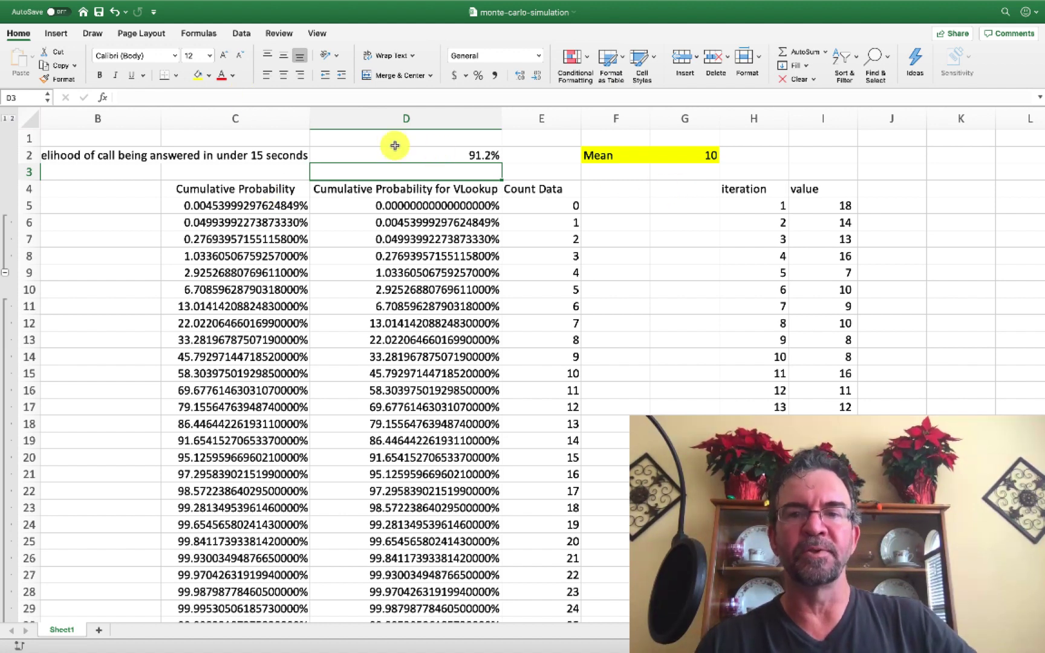
# - Re-enter the COUNTIF likelihood formula twice more, reaching 92.6%
pyautogui.click(411, 159)
pyautogui.click(261, 95)
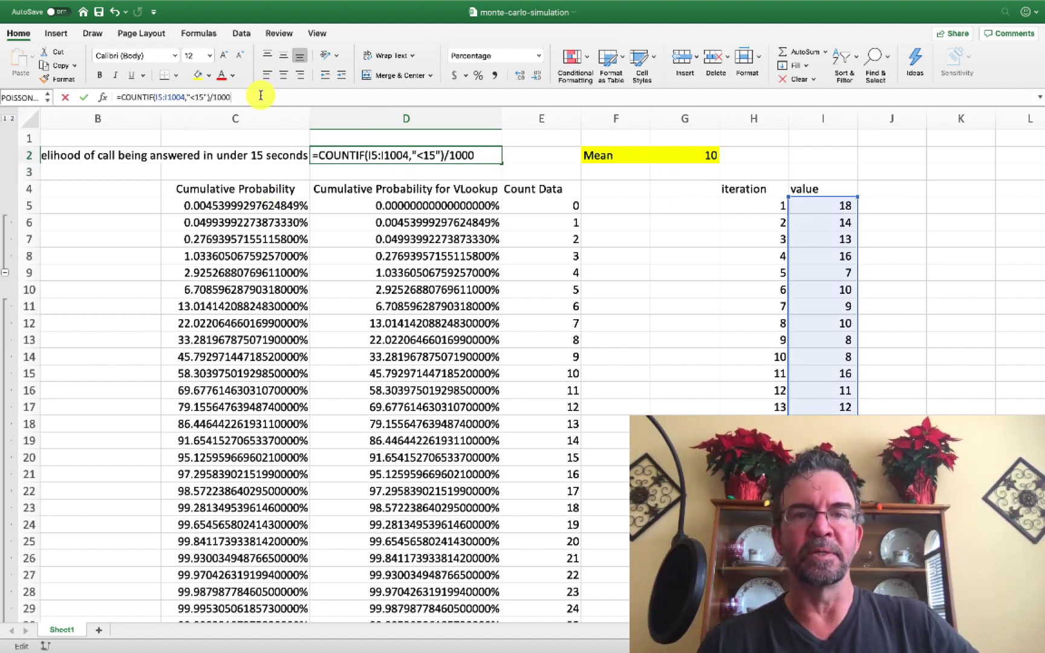
pyautogui.press('Return')
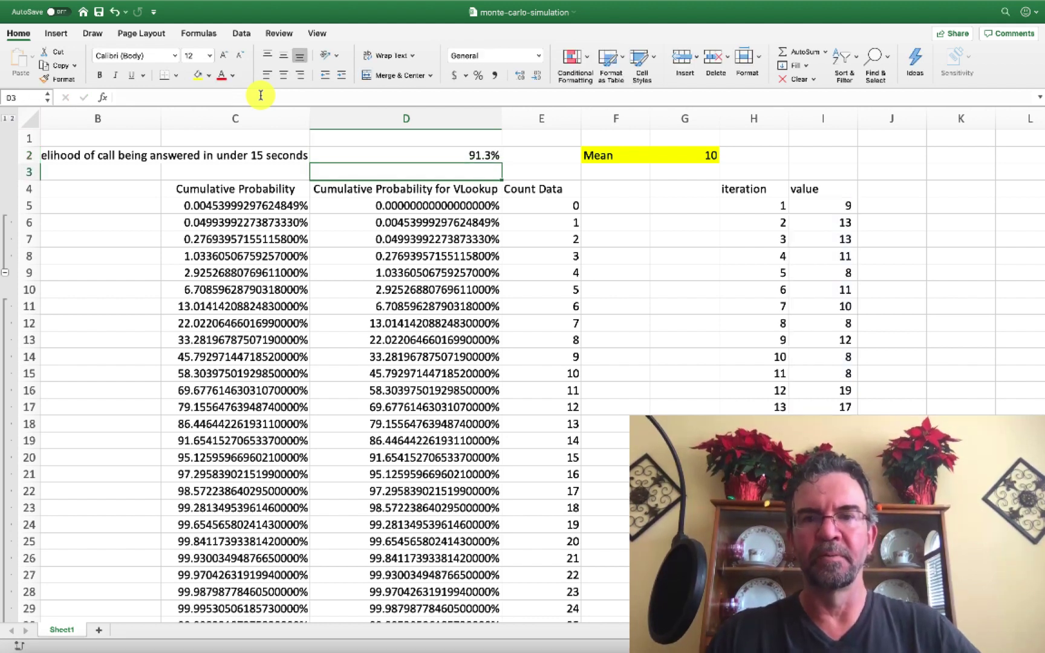
pyautogui.click(343, 156)
pyautogui.click(290, 95)
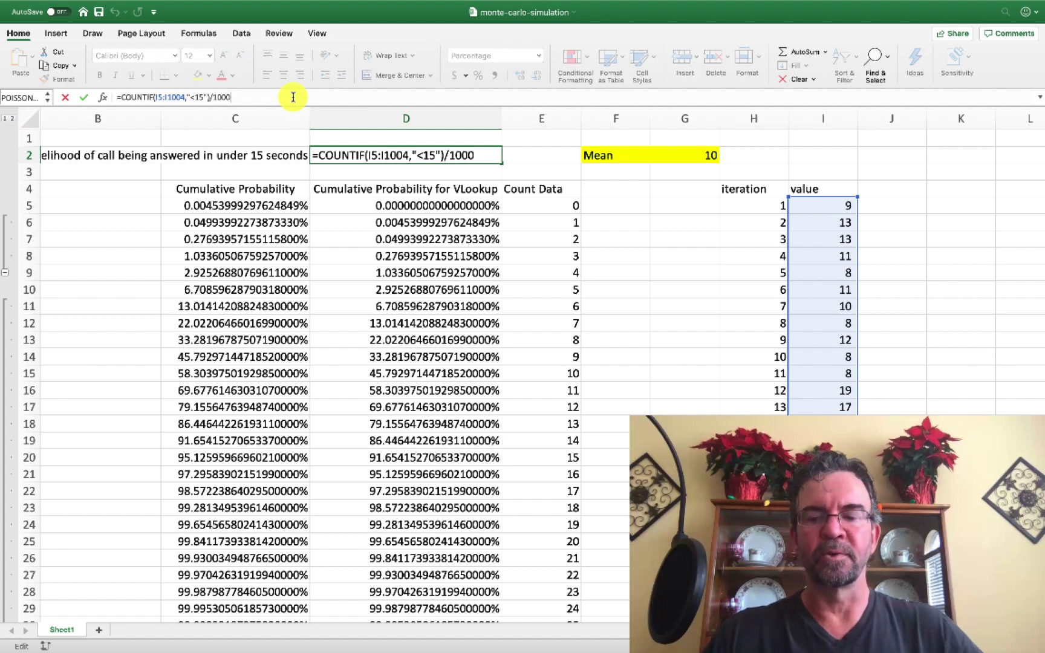
pyautogui.press('Return')
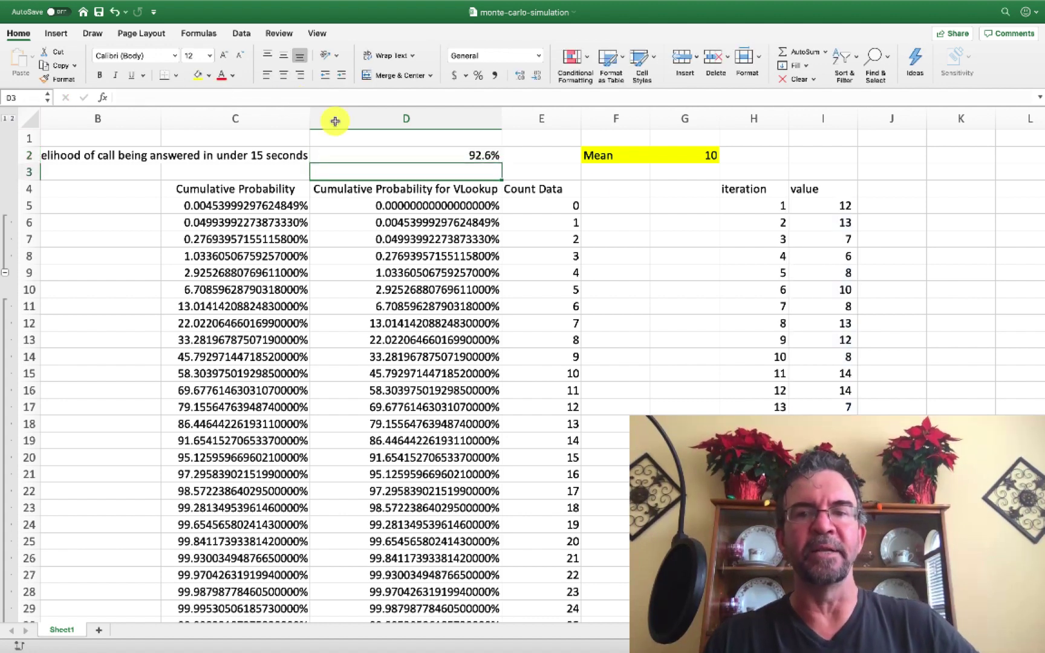
# - Change the Mean in G2 from 10 to 7
pyautogui.click(683, 155)
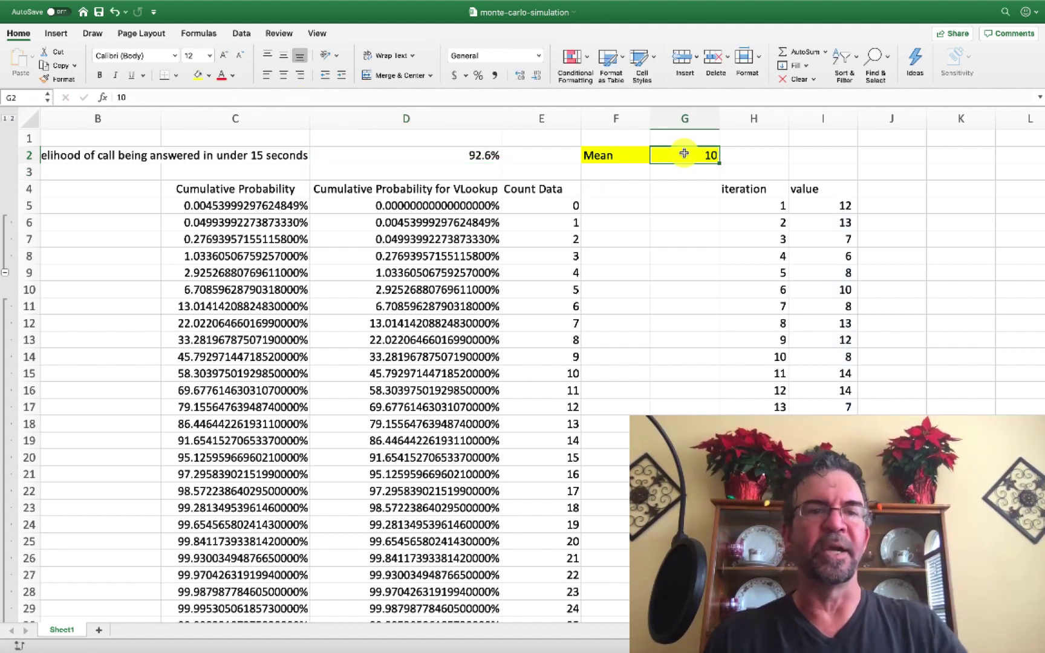
pyautogui.moveTo(138, 94); pyautogui.dragTo(107, 97)
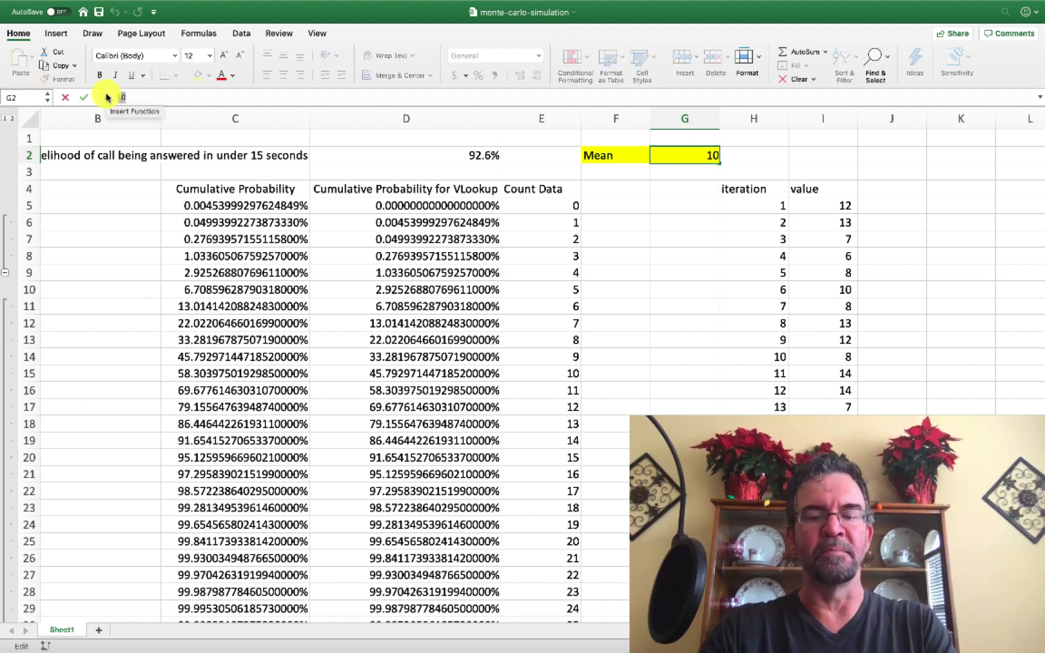
pyautogui.write('7')
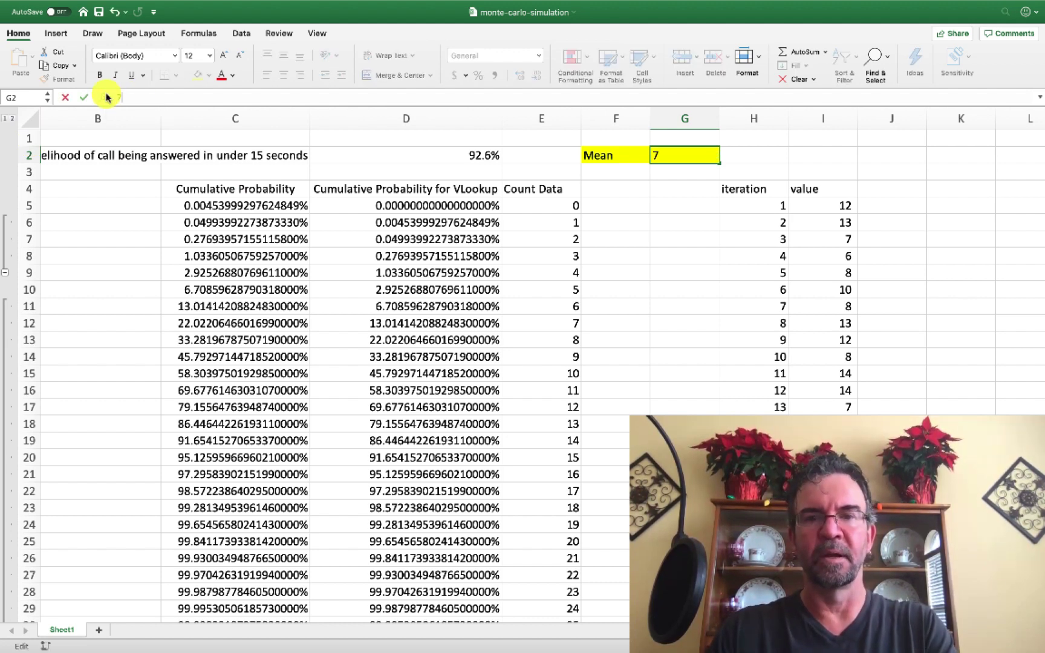
pyautogui.press('Return')
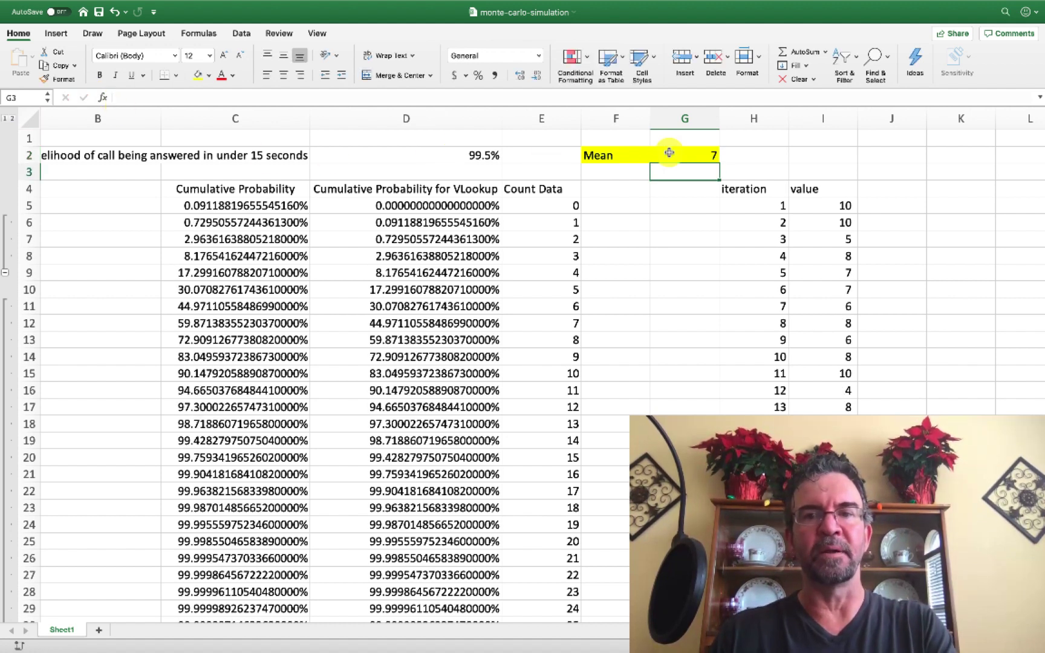
# - Set the Mean to 20 and review the updated Poisson table
pyautogui.click(707, 157)
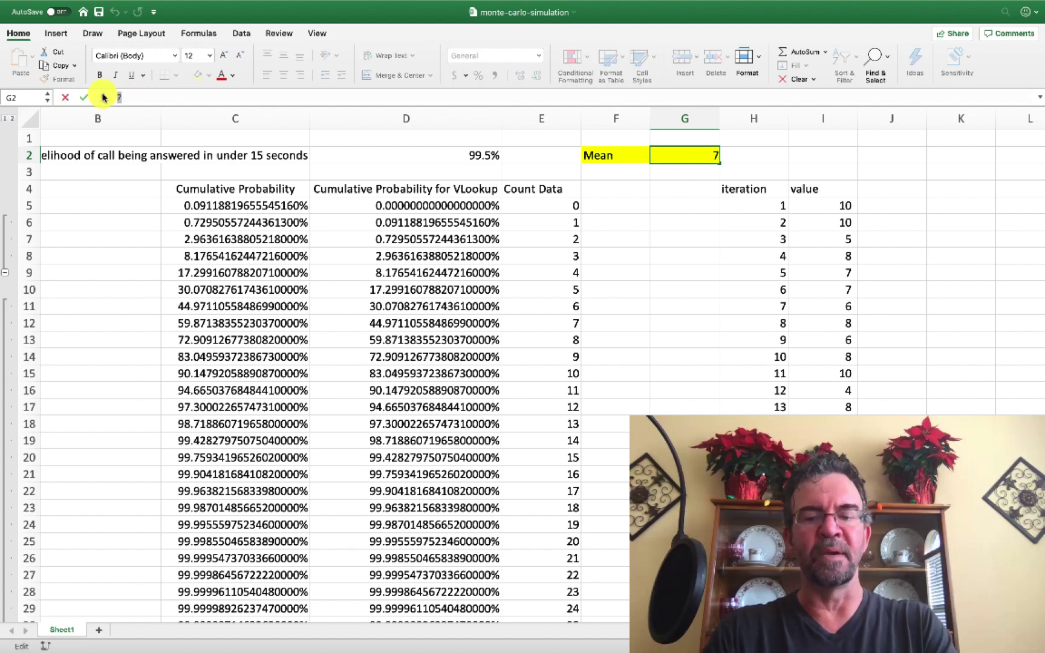
pyautogui.write('20')
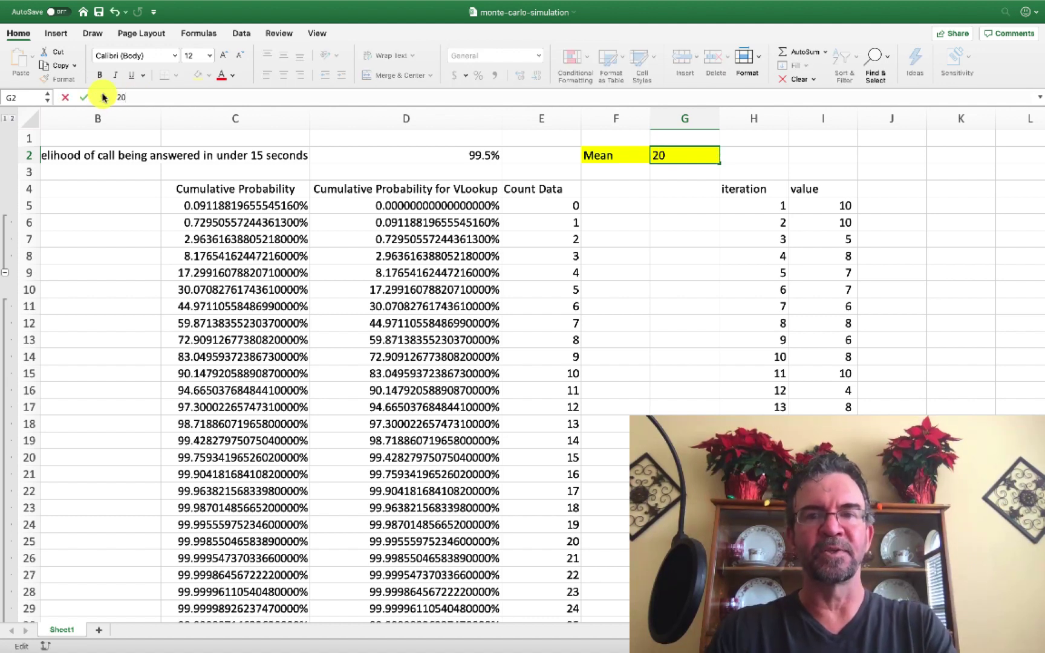
pyautogui.press('Return')
pyautogui.scroll(-1, 423, 394)
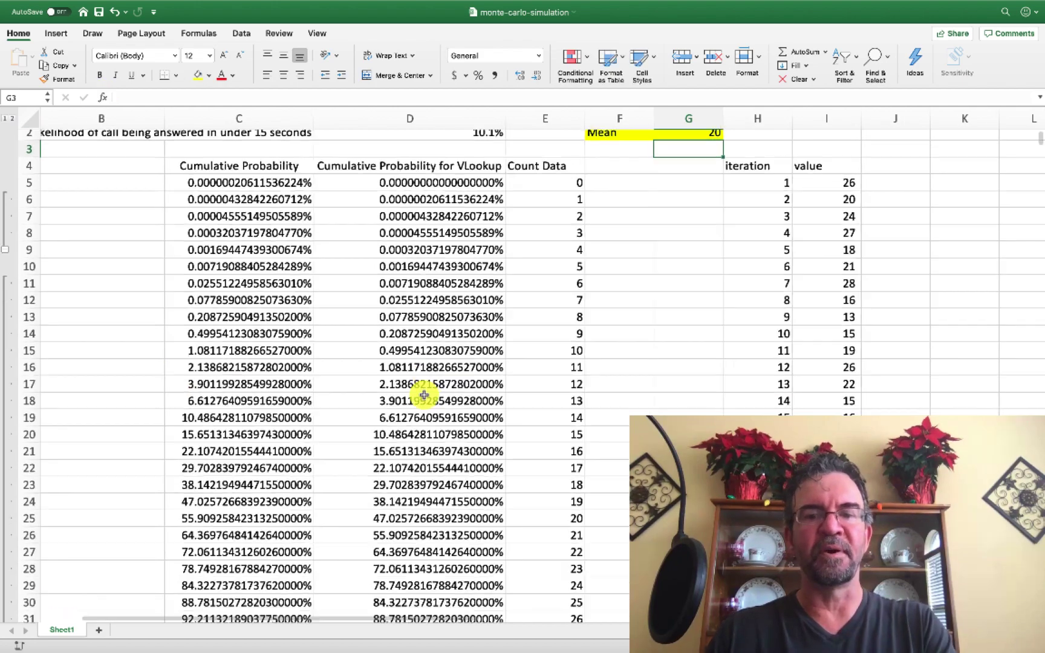
pyautogui.scroll(-10, 424, 394)
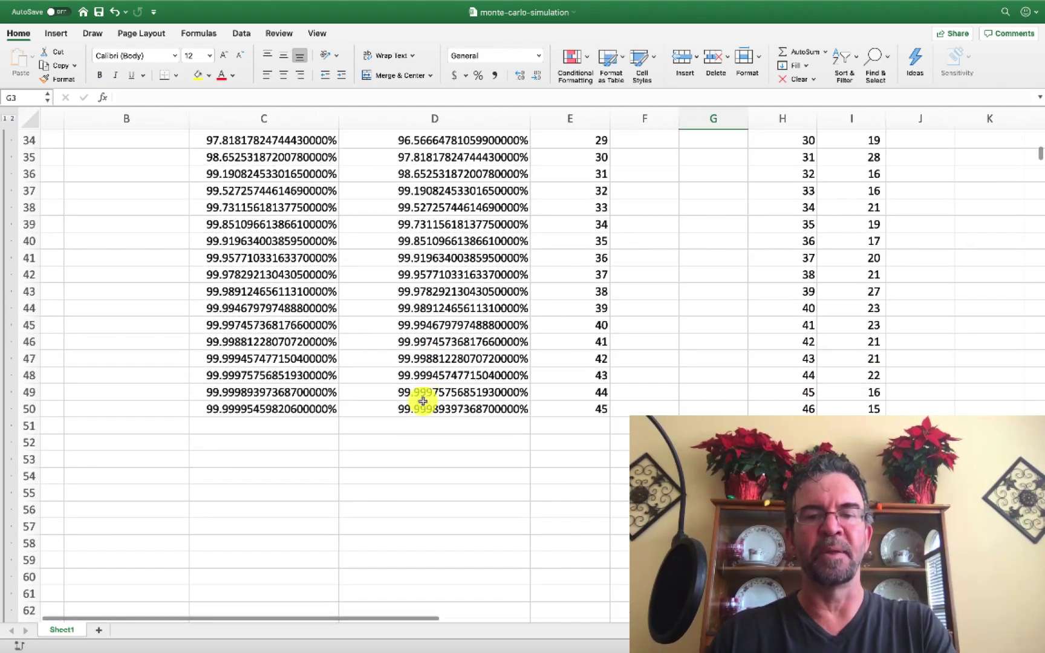
pyautogui.scroll(2, 446, 253)
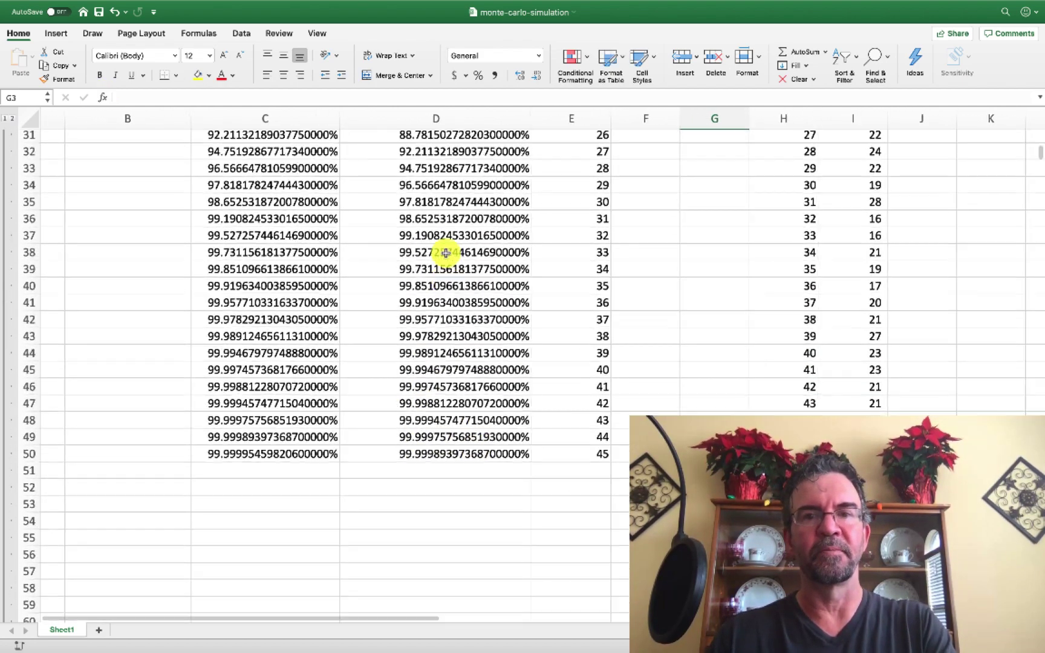
pyautogui.scroll(10, 446, 253)
pyautogui.click(711, 155)
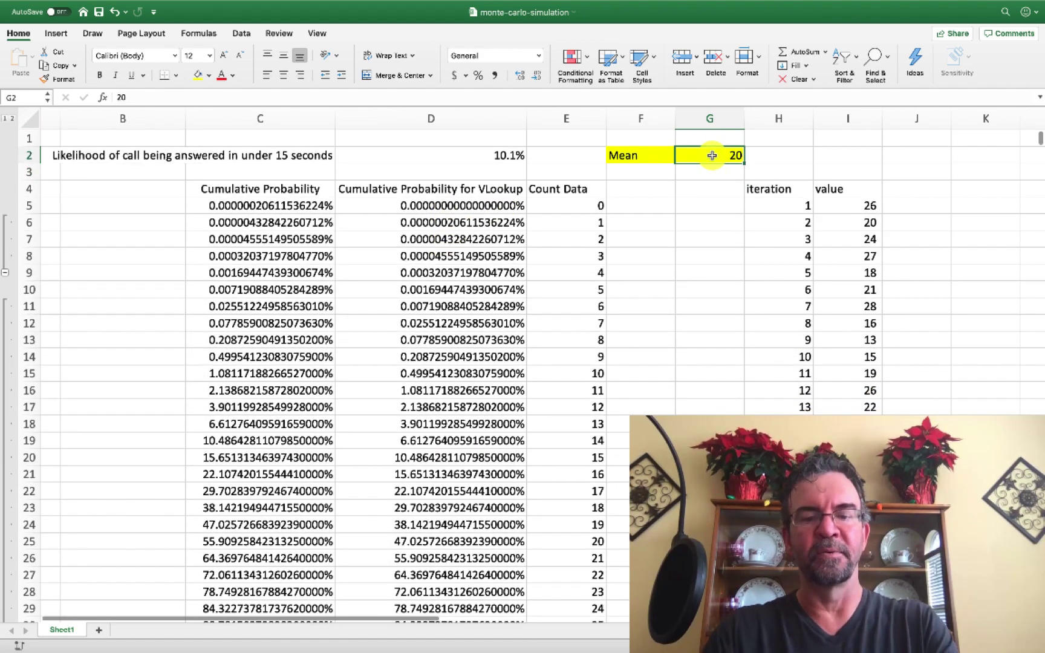
# - Set the Mean to 40 and check D50:E50, where the cumulative probability reaches only about 81%
pyautogui.write('40')
pyautogui.press('Return')
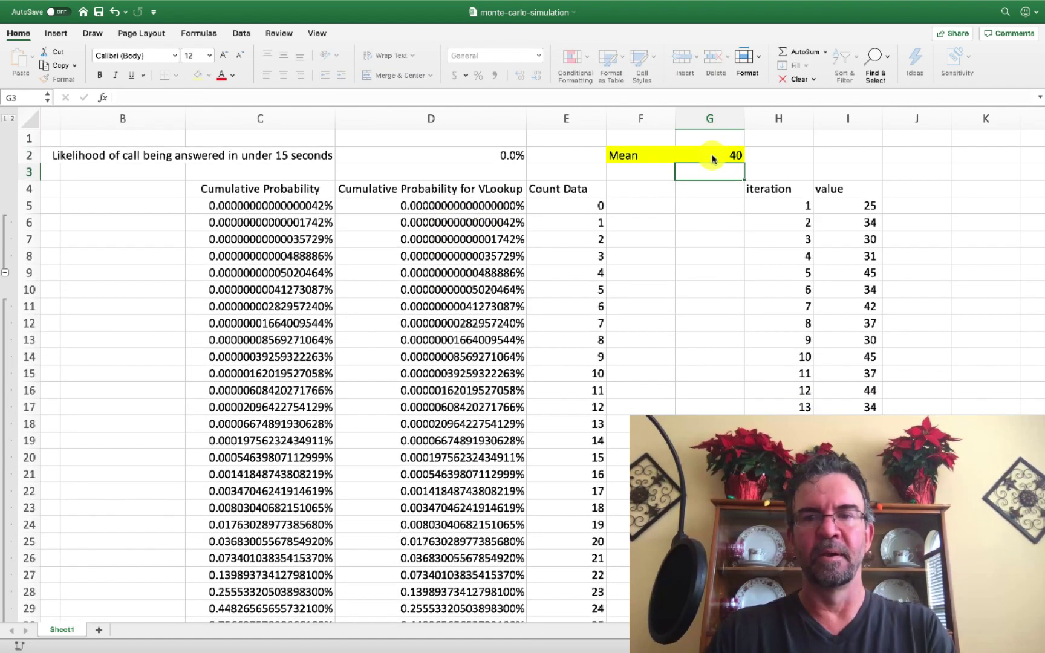
pyautogui.scroll(-10, 543, 406)
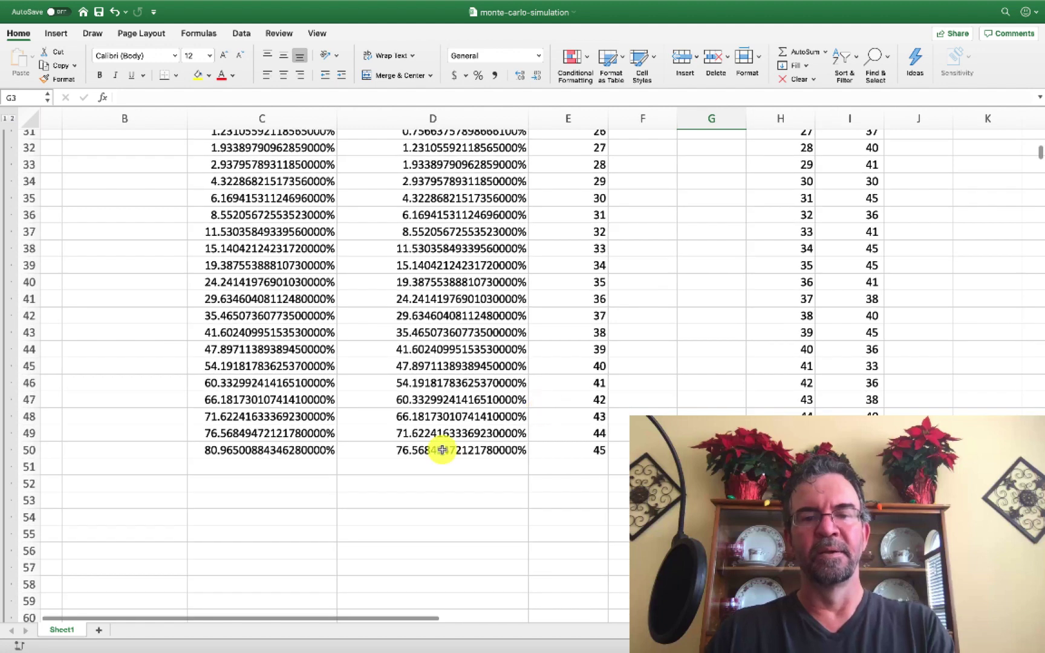
pyautogui.click(442, 450)
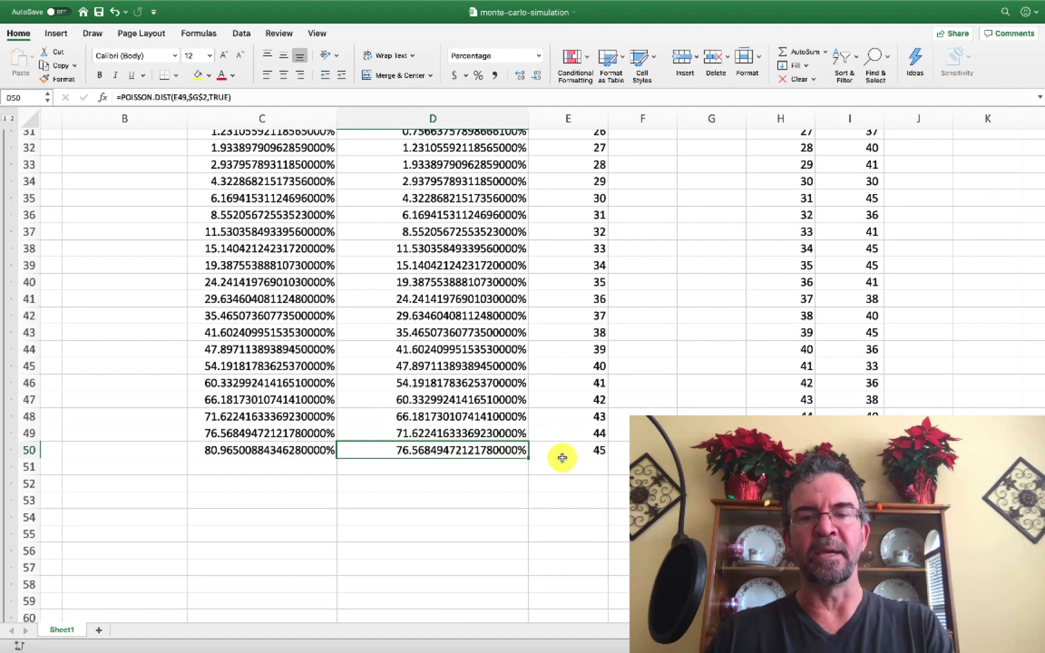
pyautogui.moveTo(498, 450); pyautogui.dragTo(556, 454)
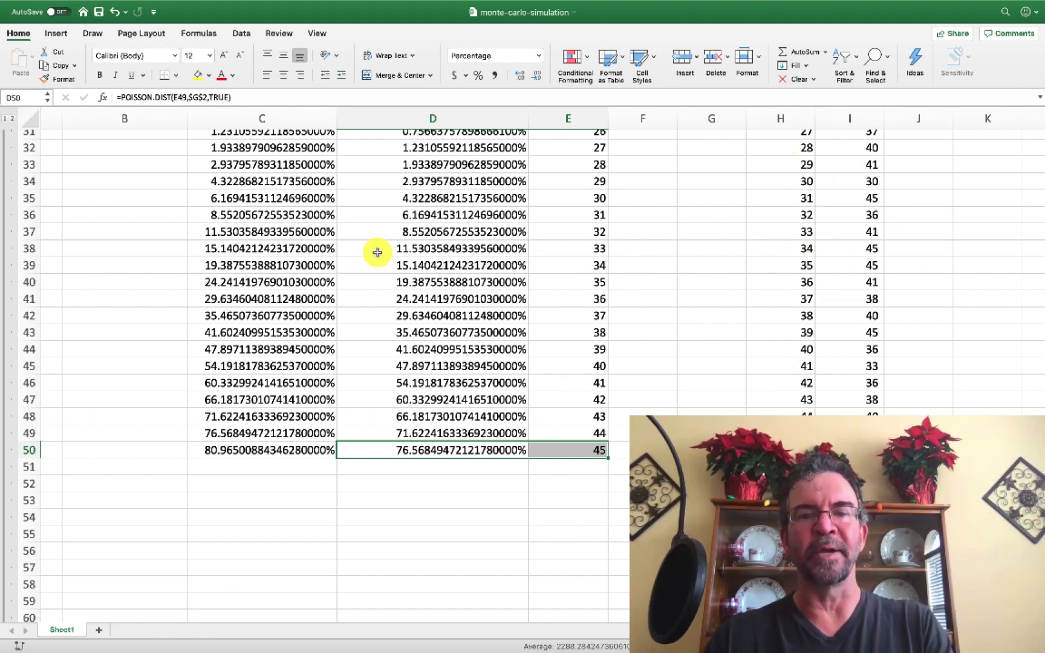
pyautogui.scroll(4, 493, 262)
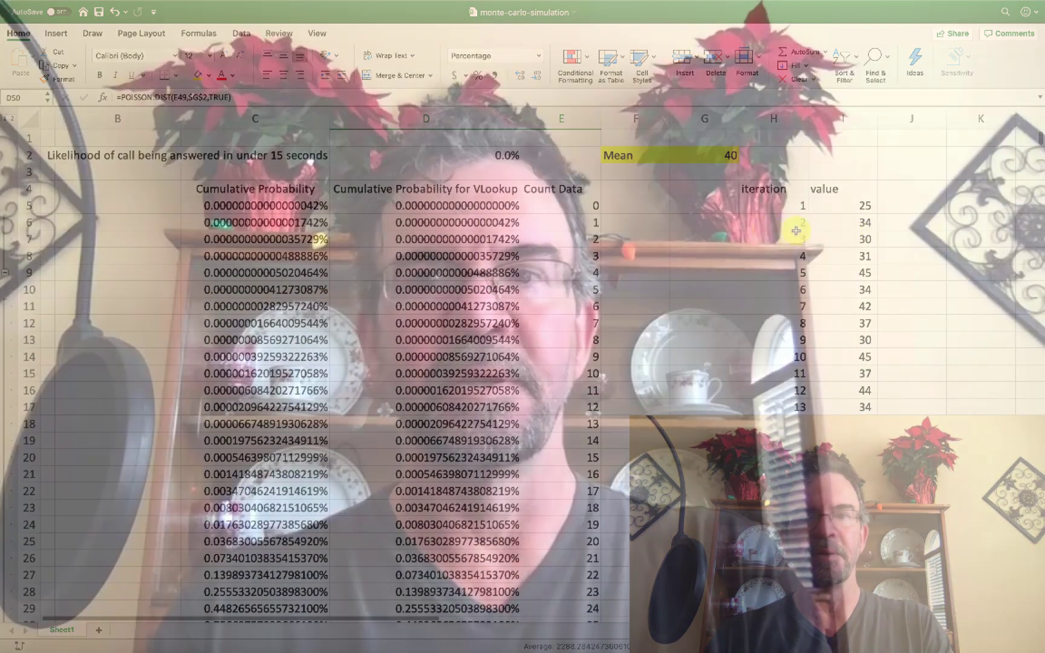